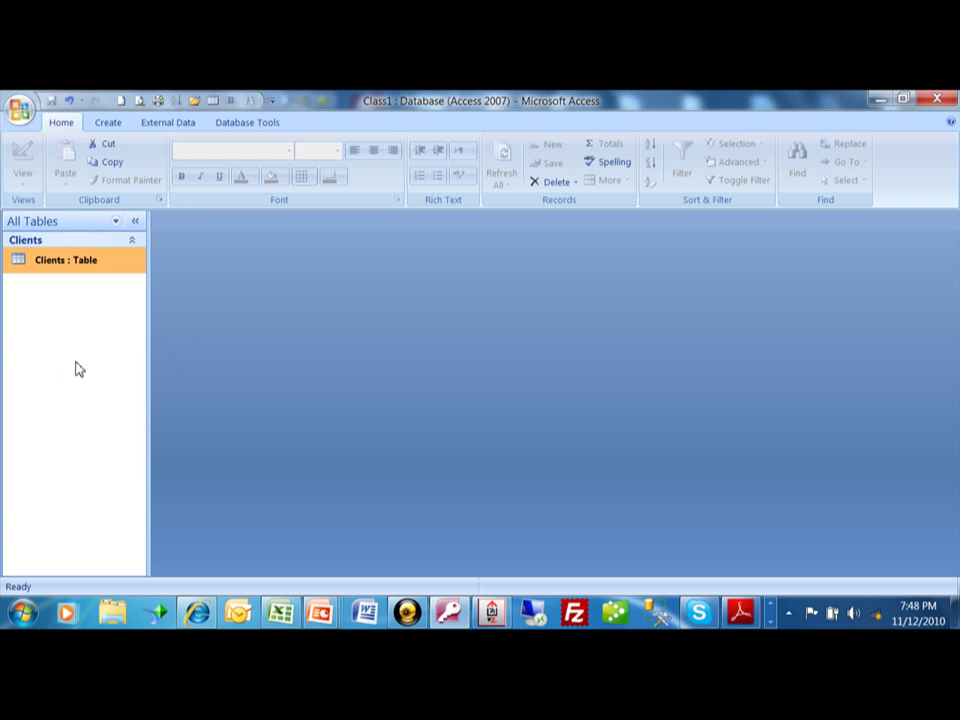
# Open the Clients table from the navigation pane in Datasheet view
pyautogui.doubleClick(92, 264)
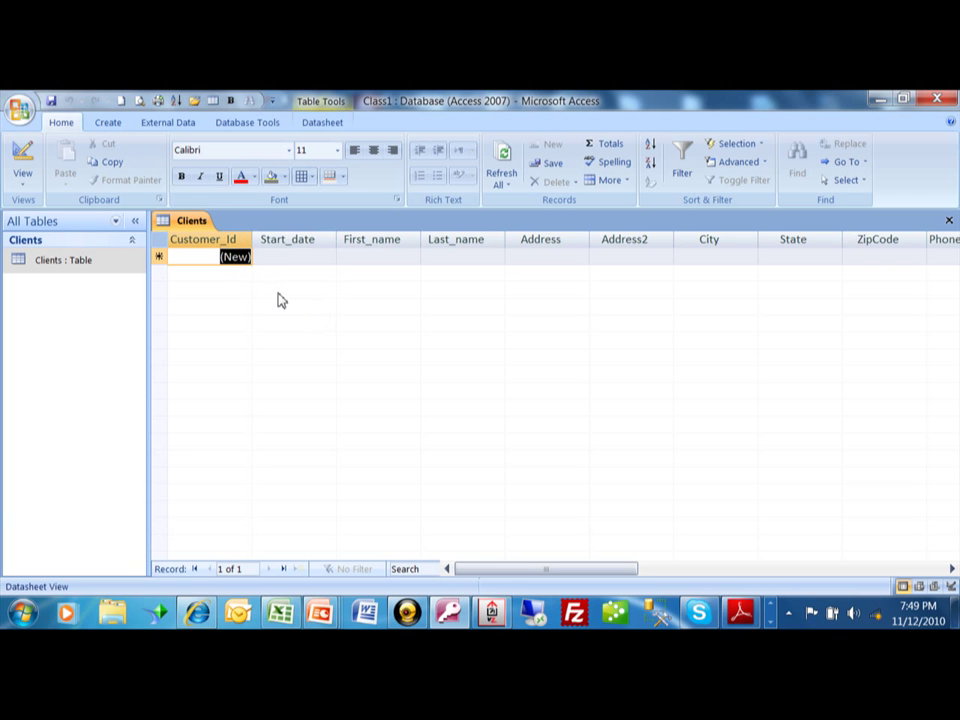
pyautogui.press('1')
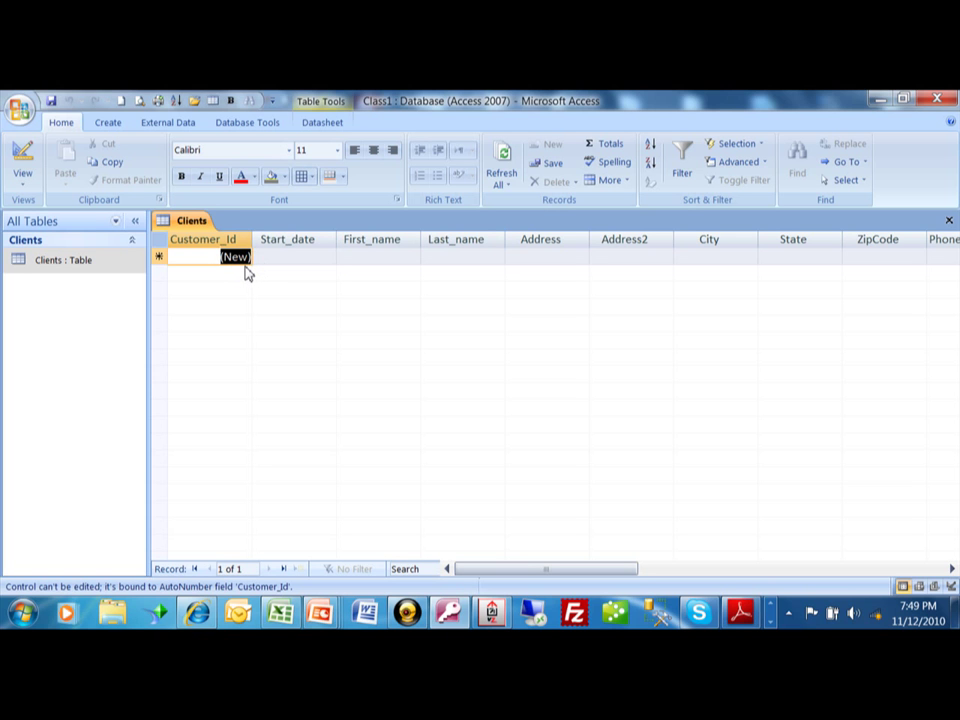
pyautogui.press('Tab')
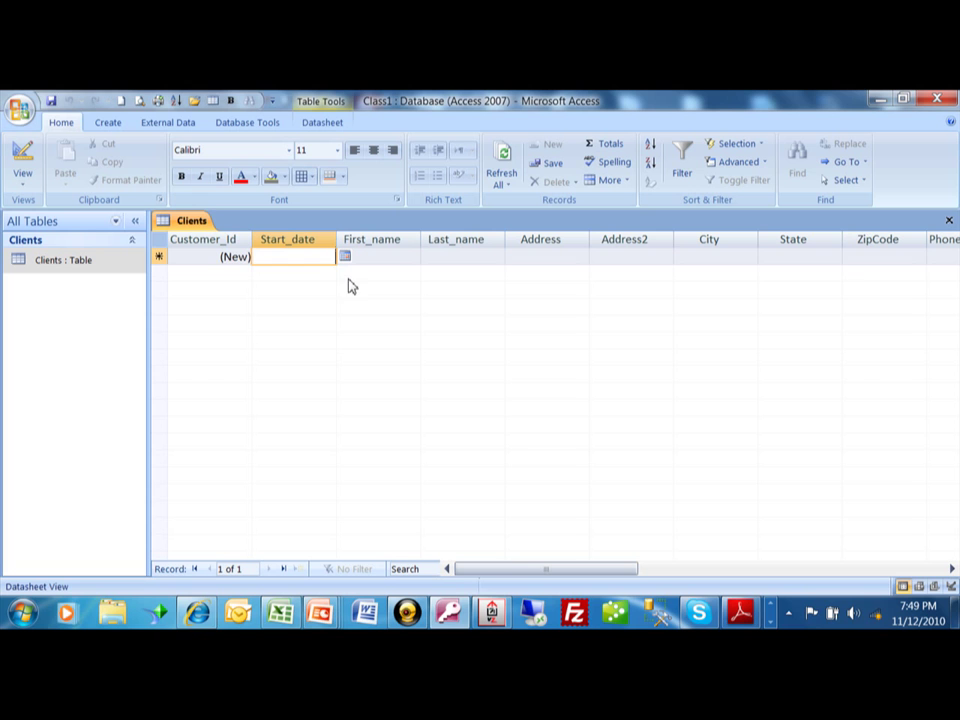
# Try a typed start date, then November 9 from the calendar picker, clearing each
pyautogui.write('12/')
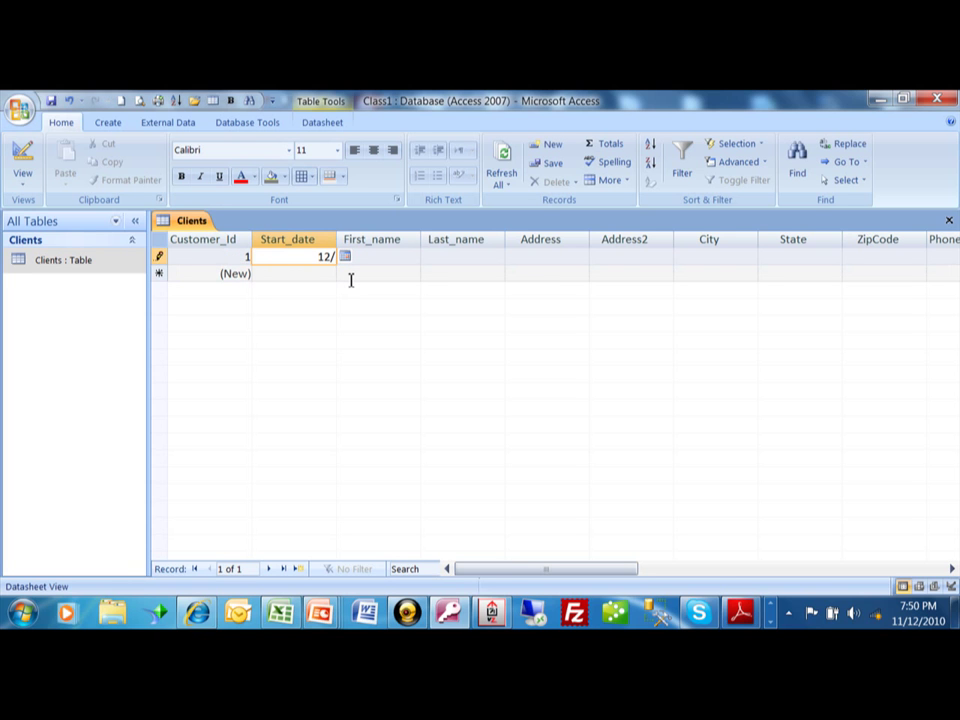
pyautogui.write('11/10')
pyautogui.press('BackSpace')
pyautogui.press('BackSpace')
pyautogui.press('BackSpace')
pyautogui.press('BackSpace')
pyautogui.press('BackSpace')
pyautogui.press('BackSpace')
pyautogui.press('BackSpace')
pyautogui.press('BackSpace')
pyautogui.click(344, 257)
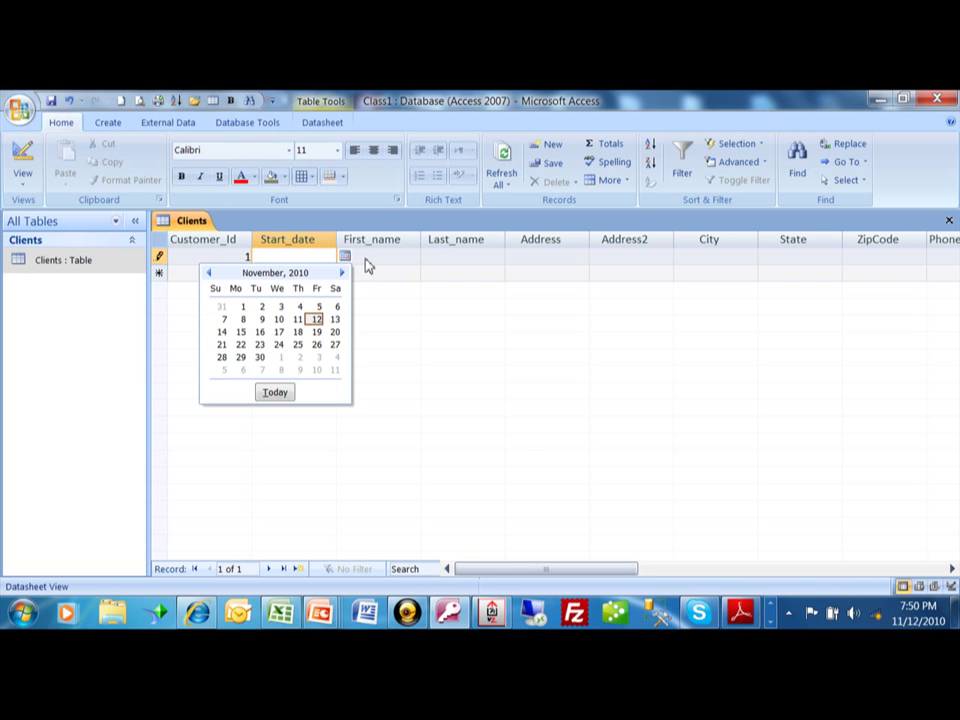
pyautogui.click(261, 319)
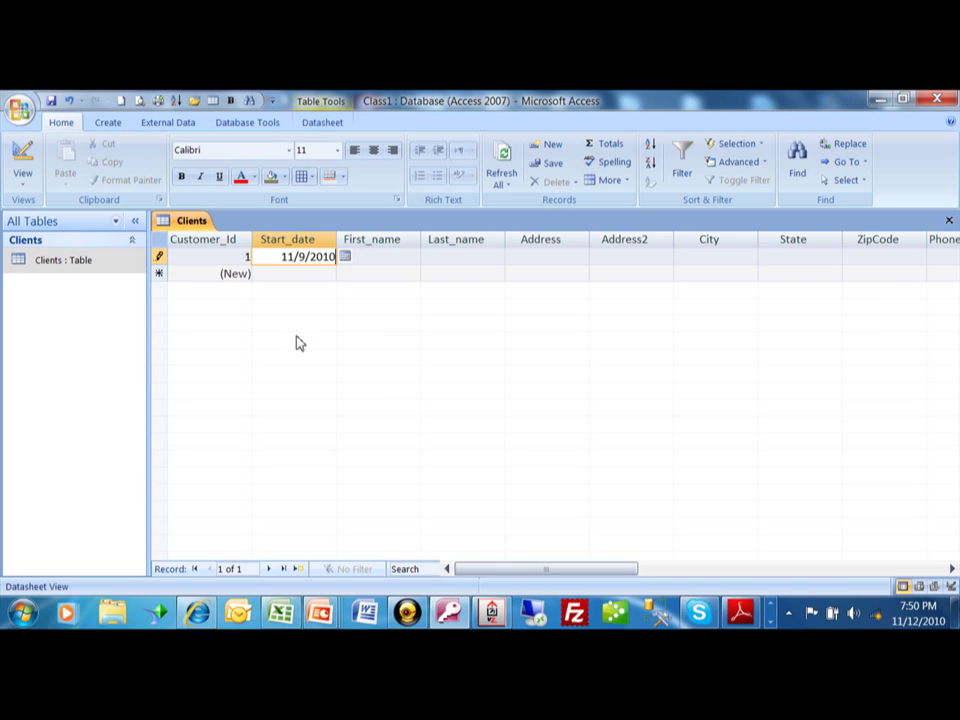
pyautogui.press('BackSpace')
pyautogui.press('BackSpace')
pyautogui.press('BackSpace')
pyautogui.press('BackSpace')
pyautogui.press('BackSpace')
# Fill Start_date with today's date, 11/12/2010, using Ctrl+;
pyautogui.press('BackSpace')
pyautogui.press('BackSpace')
pyautogui.press('BackSpace')
pyautogui.press('BackSpace')
pyautogui.hotkey('ctrl', ';')
pyautogui.press('BackSpace')
pyautogui.press('BackSpace')
pyautogui.press('BackSpace')
pyautogui.press('BackSpace')
pyautogui.press('BackSpace')
pyautogui.press('BackSpace')
pyautogui.press('BackSpace')
pyautogui.press('BackSpace')
pyautogui.press('BackSpace')
pyautogui.press('BackSpace')
pyautogui.hotkey('ctrl', ';')
pyautogui.press('Tab')
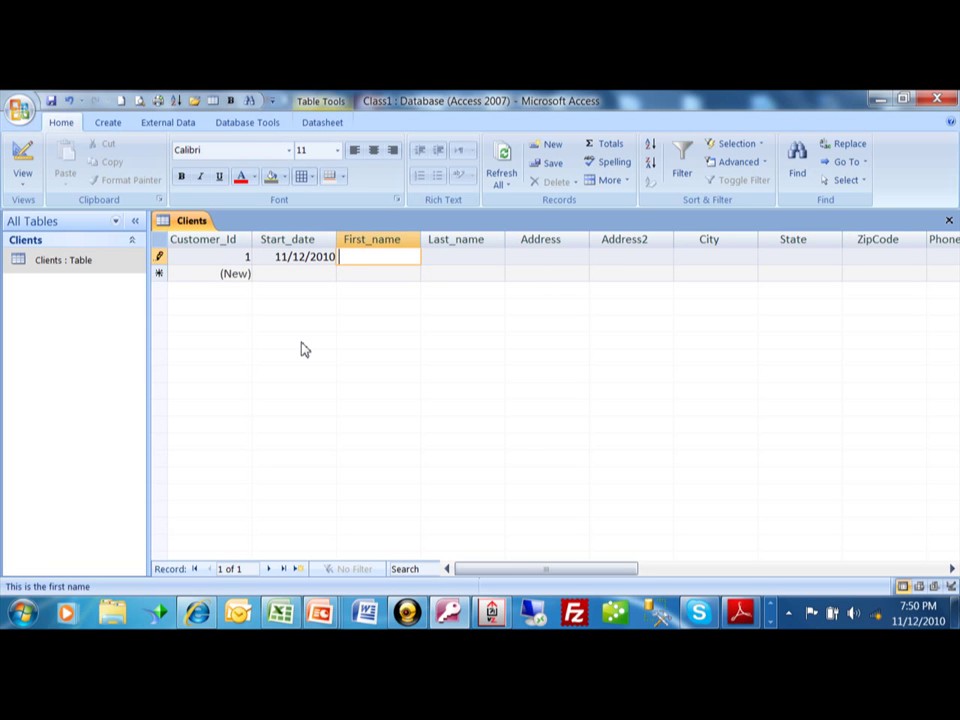
pyautogui.hotkey('shift', 'Tab')
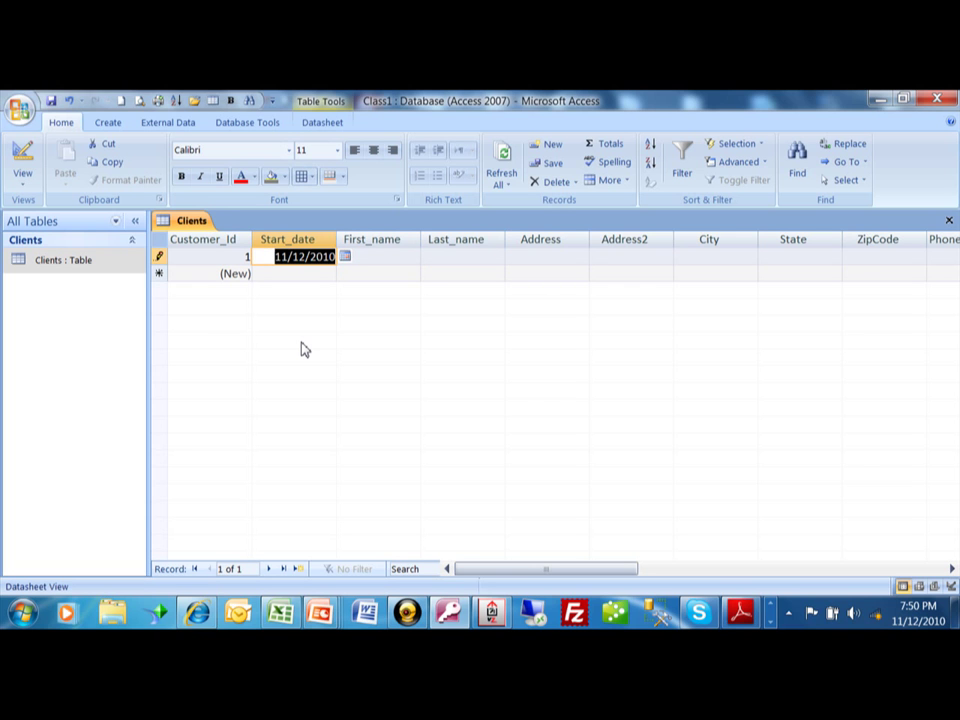
pyautogui.write('11/32/')
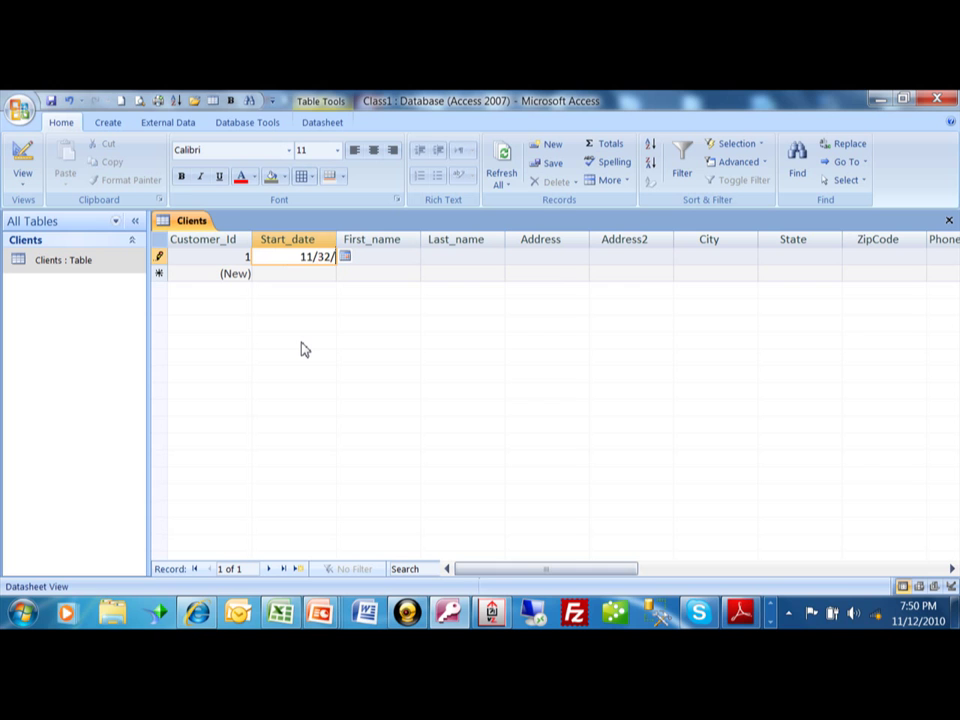
pyautogui.write('2010')
pyautogui.press('Tab')
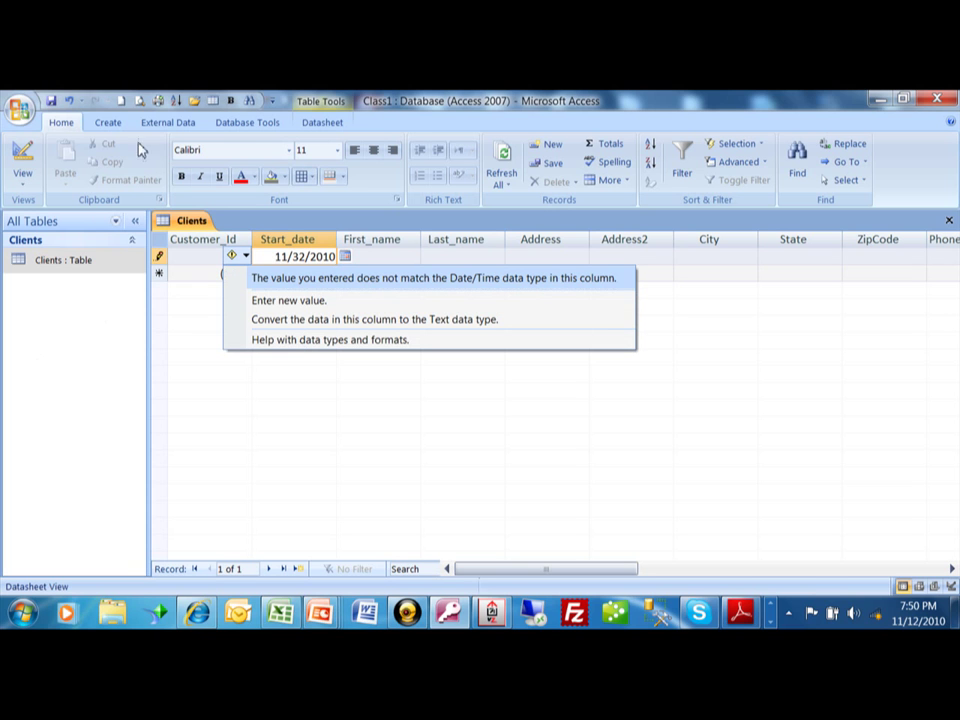
pyautogui.click(316, 304)
pyautogui.write('11')
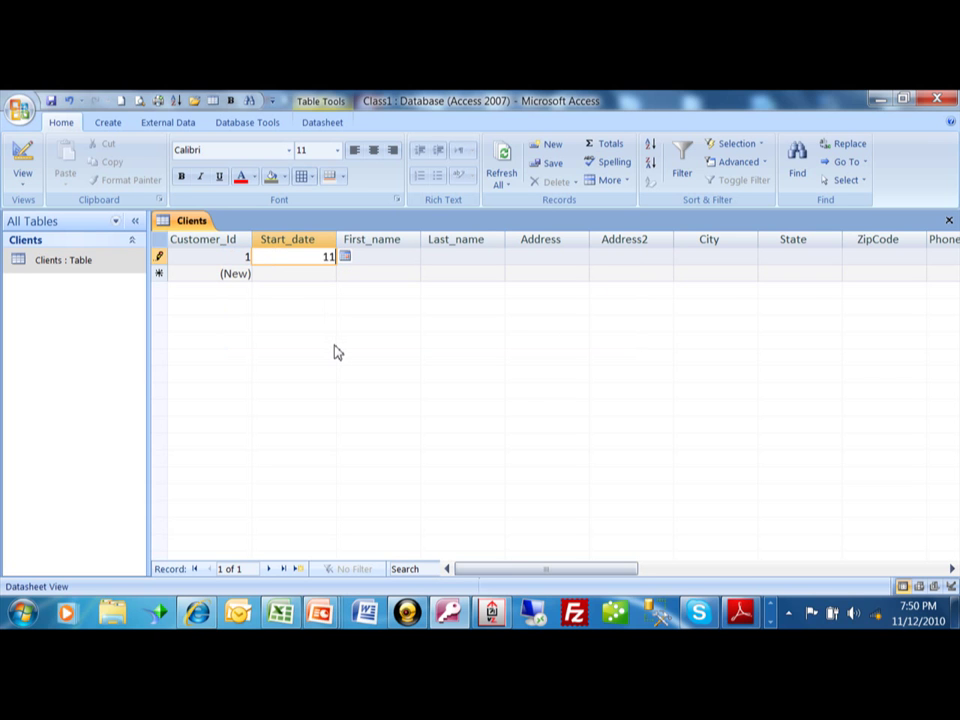
pyautogui.write('/12/2010')
pyautogui.press('Tab')
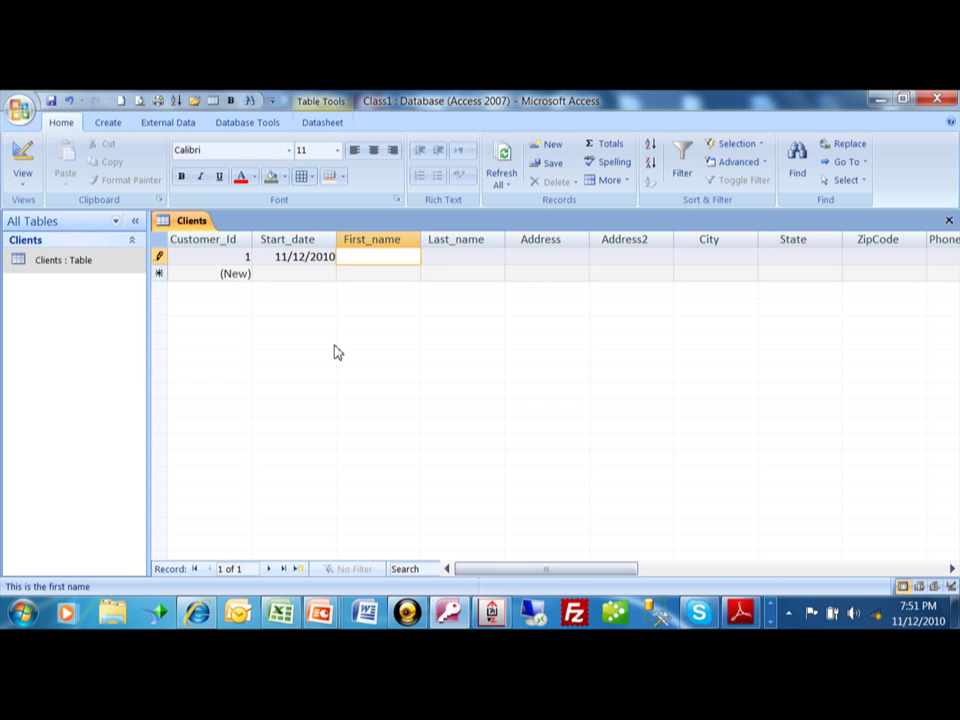
# Enter the first client's first name, last name and street address
pyautogui.press('Tab')
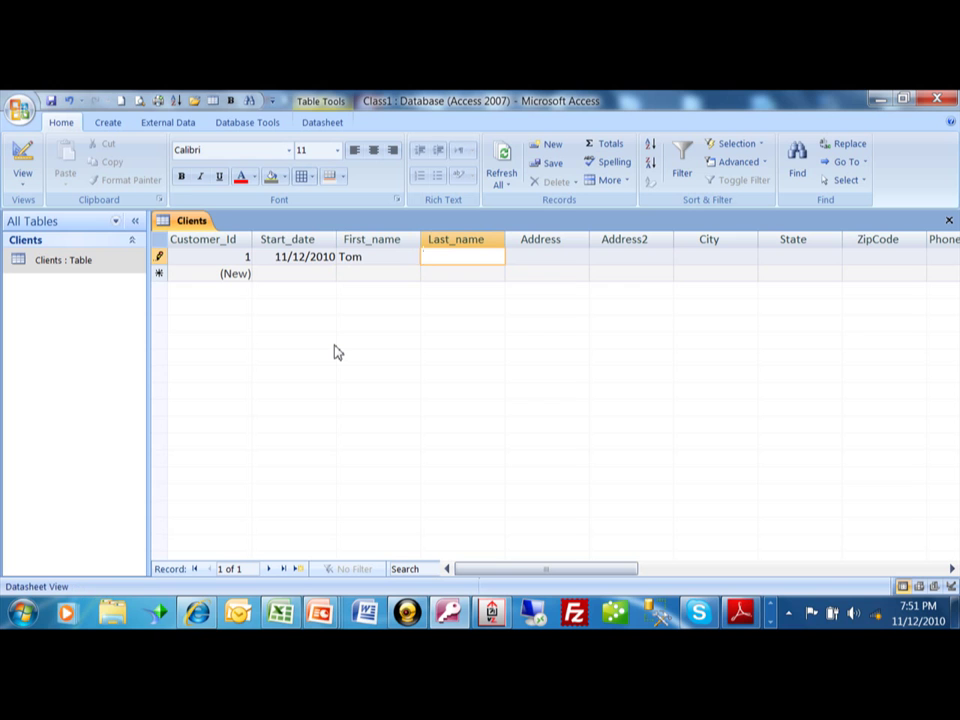
pyautogui.press('Tab')
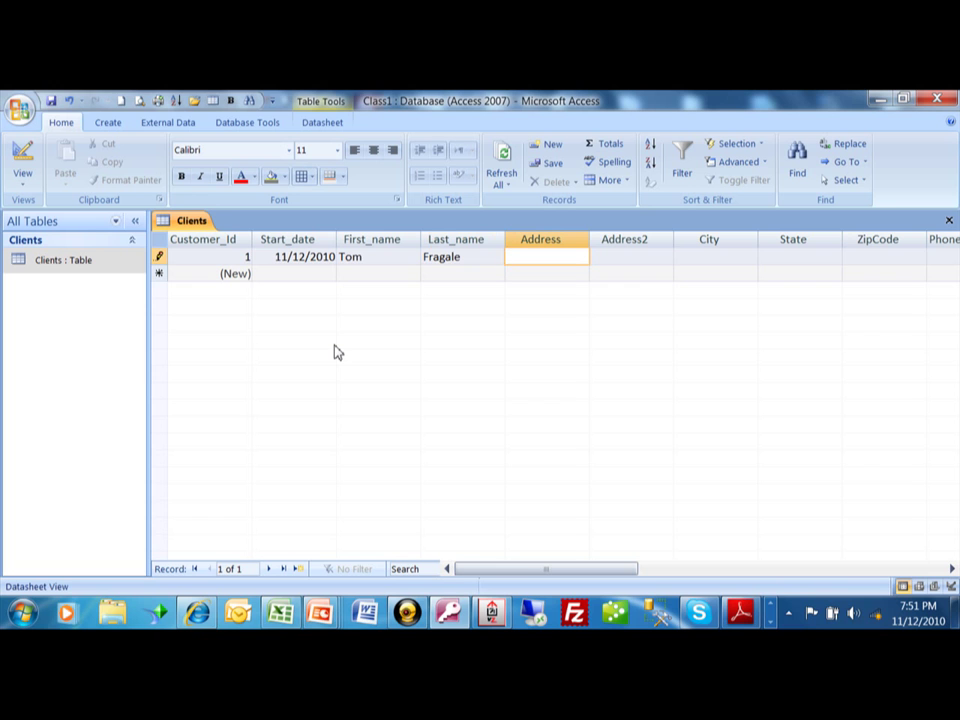
pyautogui.write('123 Main Street')
pyautogui.press('Tab')
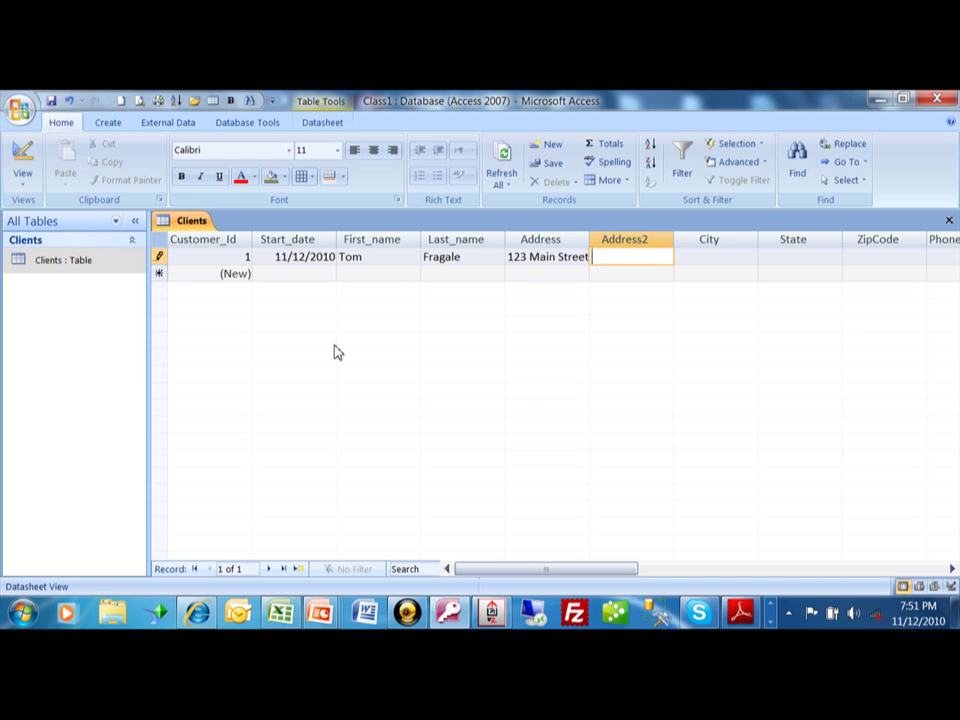
# Skip Address2 and enter the client's city, state and ZIP code
pyautogui.press('Tab')
pyautogui.write('Phila.')
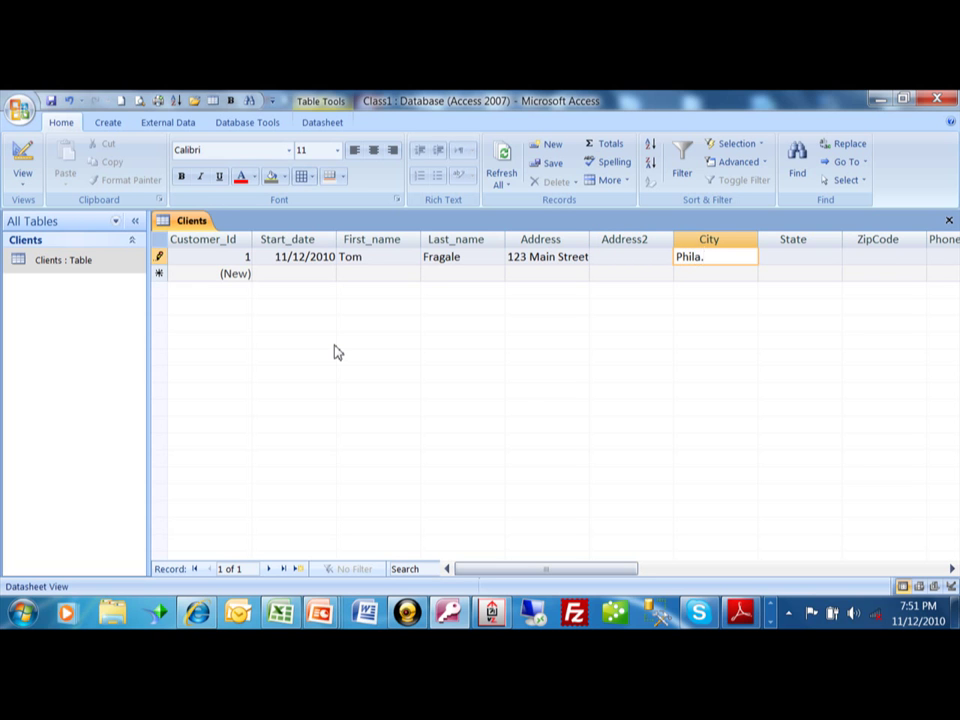
pyautogui.press('Tab')
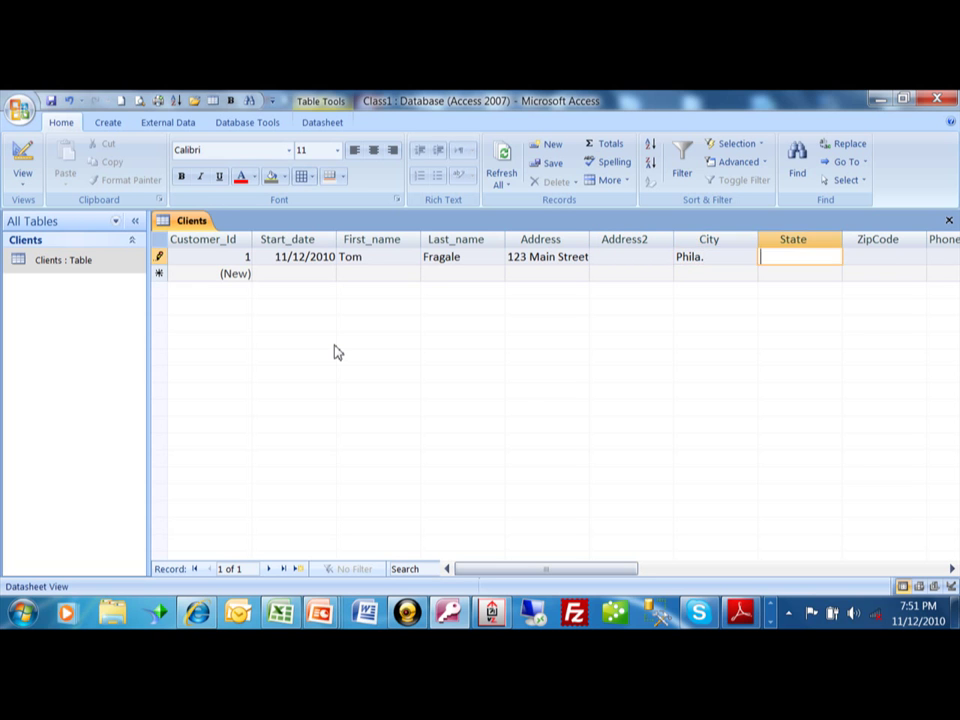
pyautogui.write('PA')
pyautogui.press('BackSpace')
pyautogui.press('BackSpace')
pyautogui.write('PA')
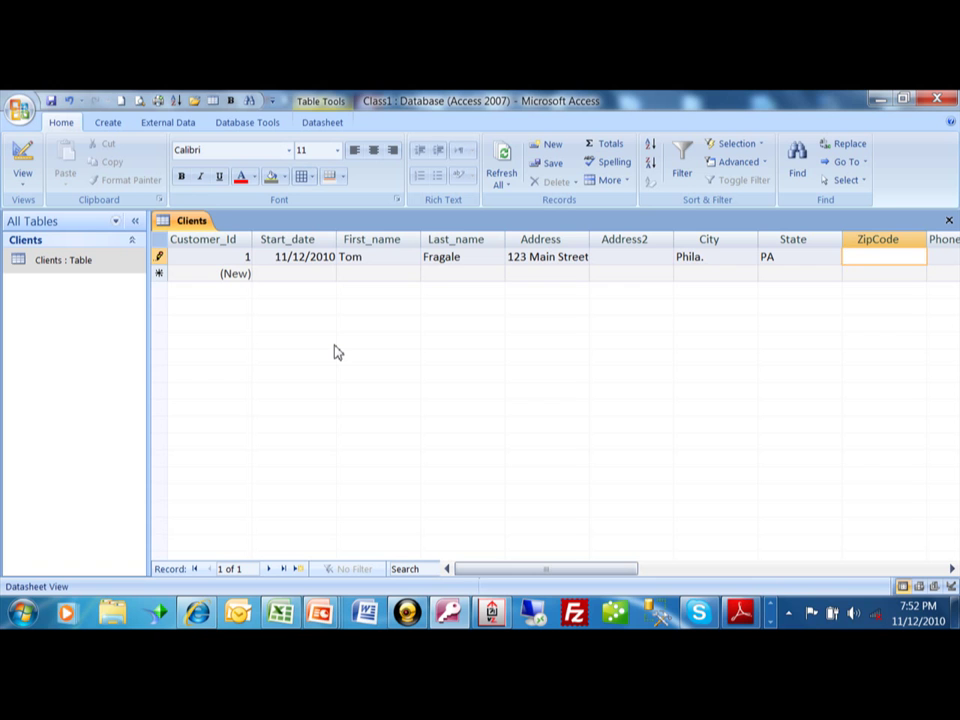
pyautogui.write('12345-6789')
pyautogui.press('Tab')
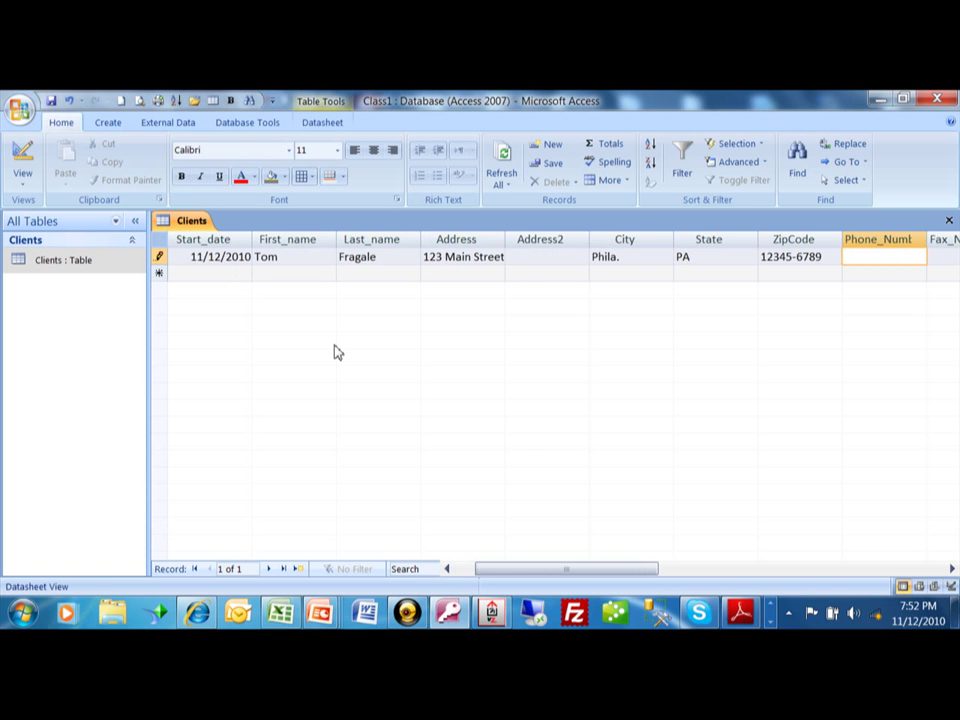
# Enter the first client's phone number, fax number and e-mail address
pyautogui.write('2')
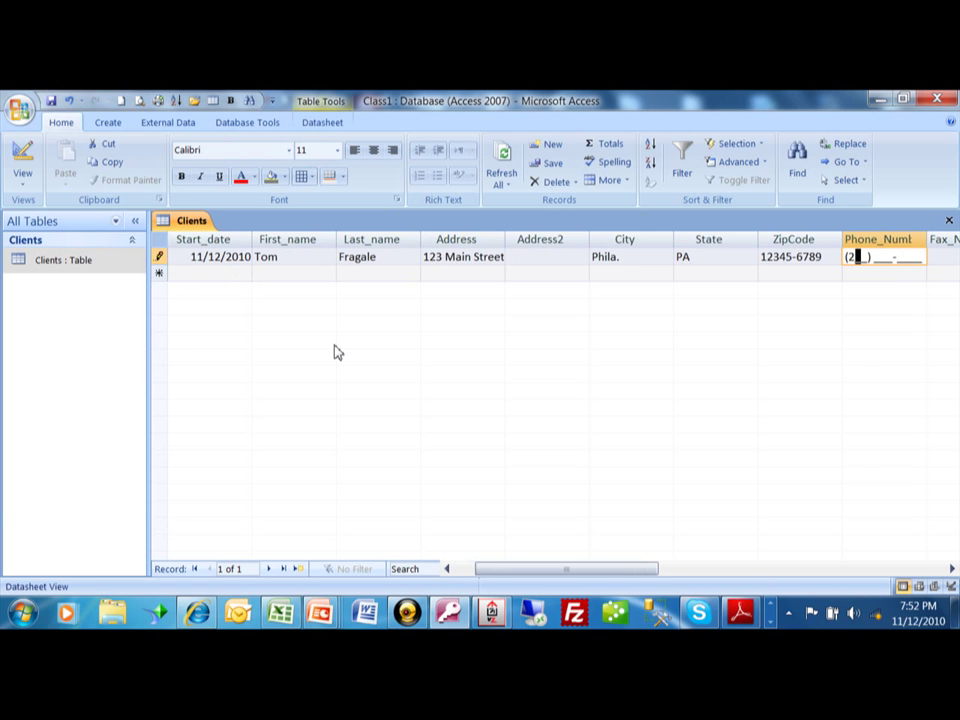
pyautogui.write('15) 555-1212')
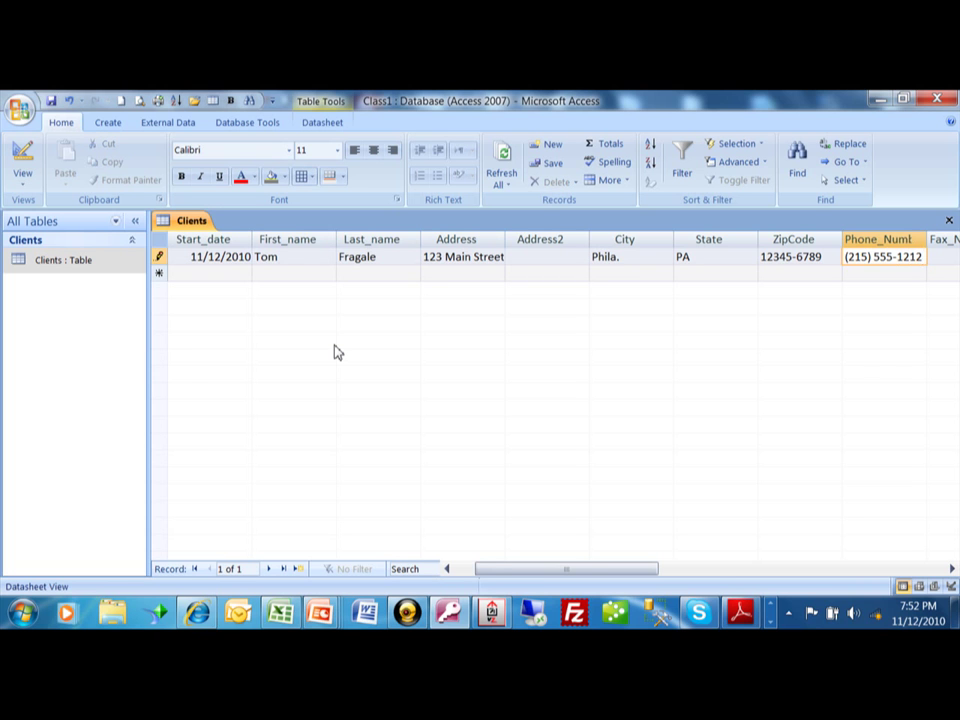
pyautogui.press('Tab')
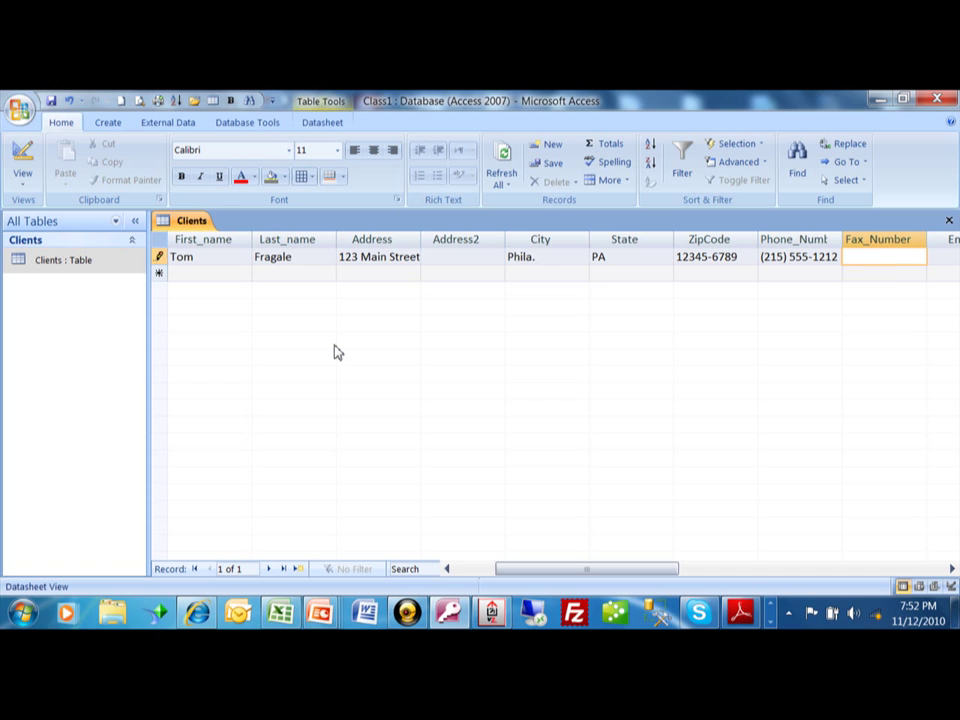
pyautogui.write('215) ')
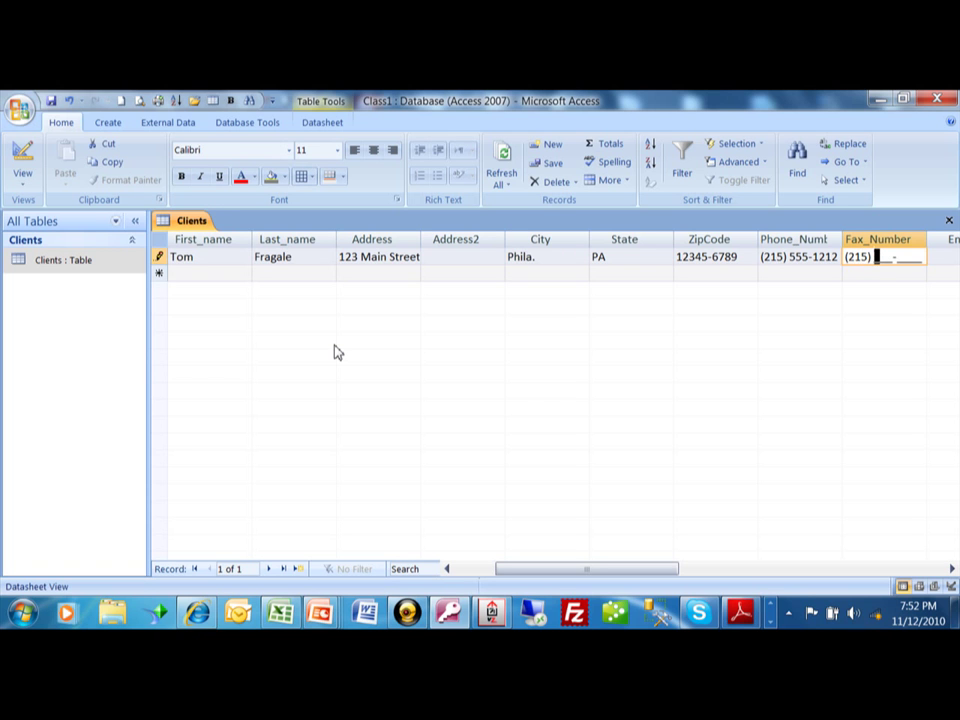
pyautogui.write('555-1213')
pyautogui.press('Tab')
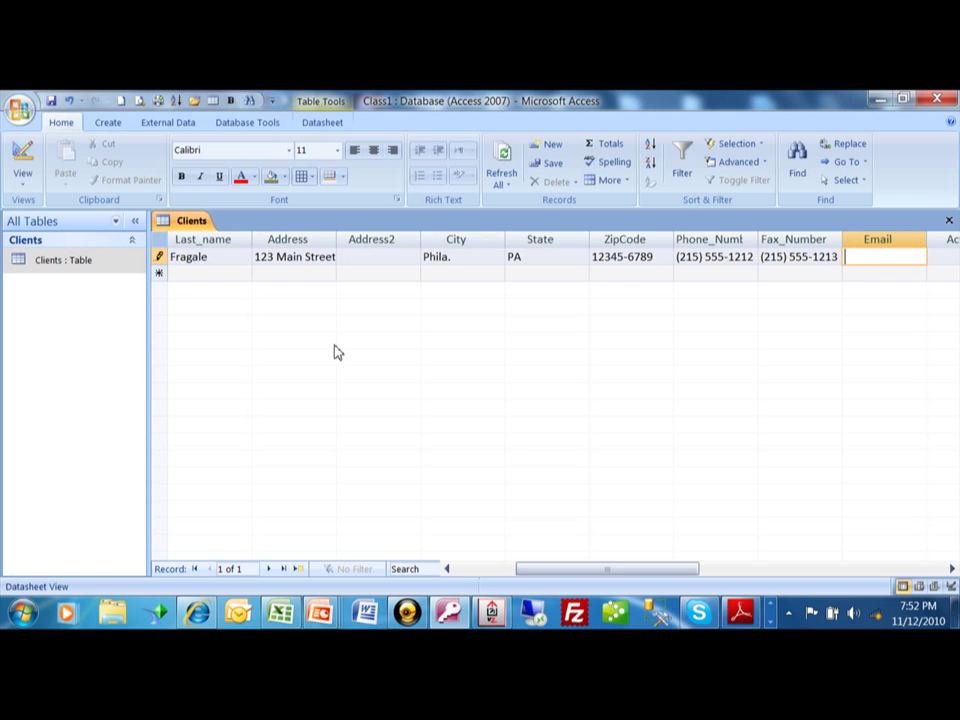
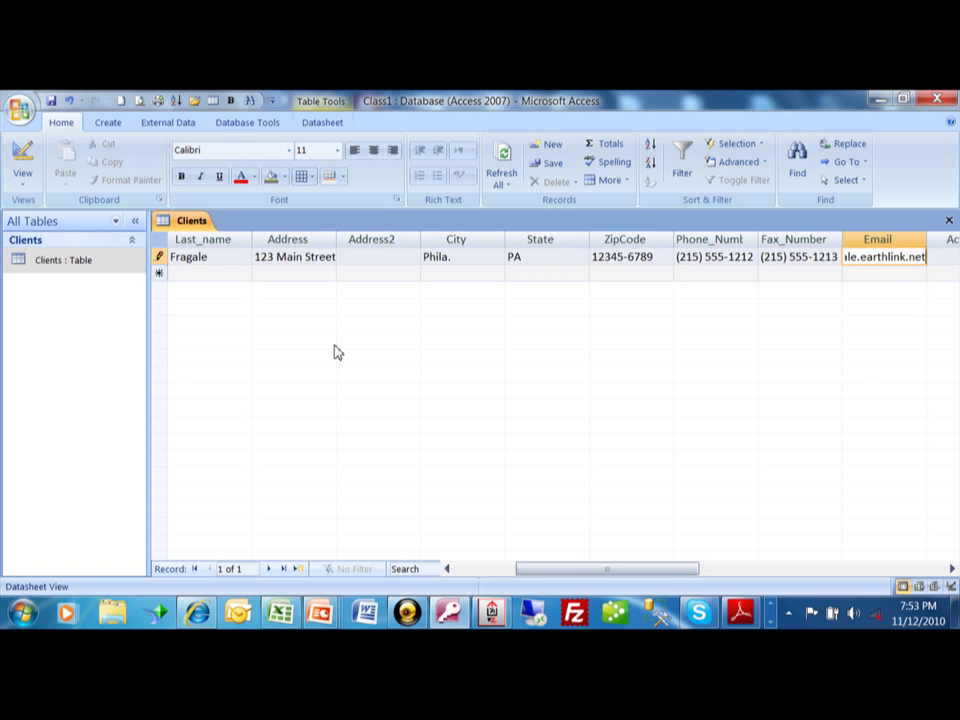
pyautogui.press('Tab')
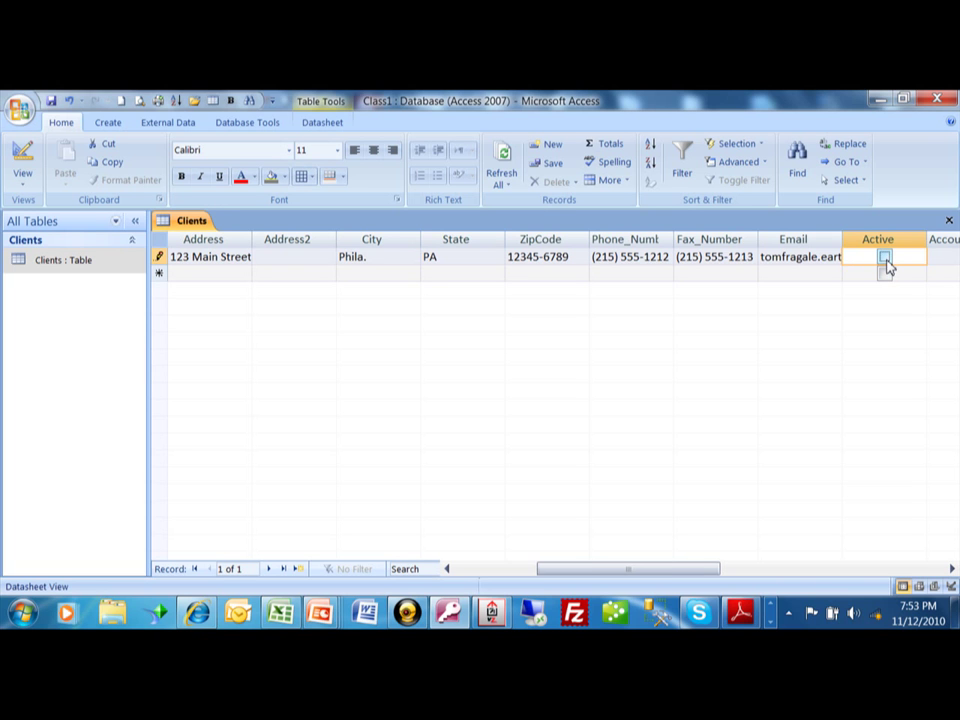
# Toggle the Active checkbox with mouse and spacebar, leaving it unchecked
pyautogui.click(885, 257)
pyautogui.click(885, 258)
pyautogui.click(885, 258)
pyautogui.click(885, 258)
pyautogui.press('space')
pyautogui.press('space')
pyautogui.press('Tab')
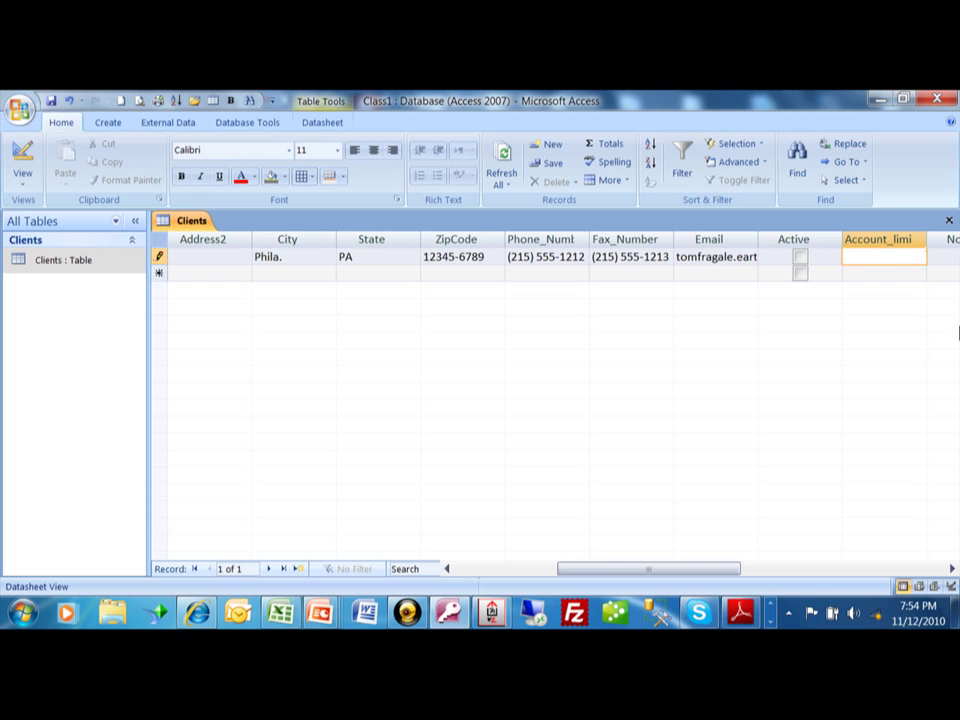
# Set Account_limit to 20000, re-entering it after the text '1om' is rejected
pyautogui.write('20000')
pyautogui.press('Tab')
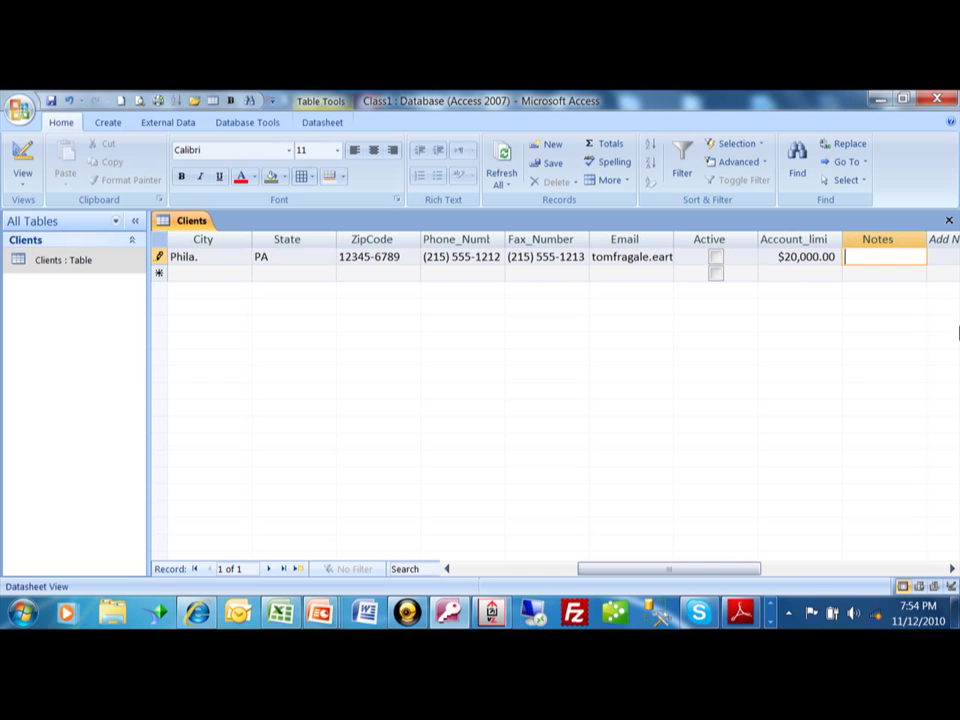
pyautogui.hotkey('shift', 'Tab')
pyautogui.write('1')
pyautogui.write('om')
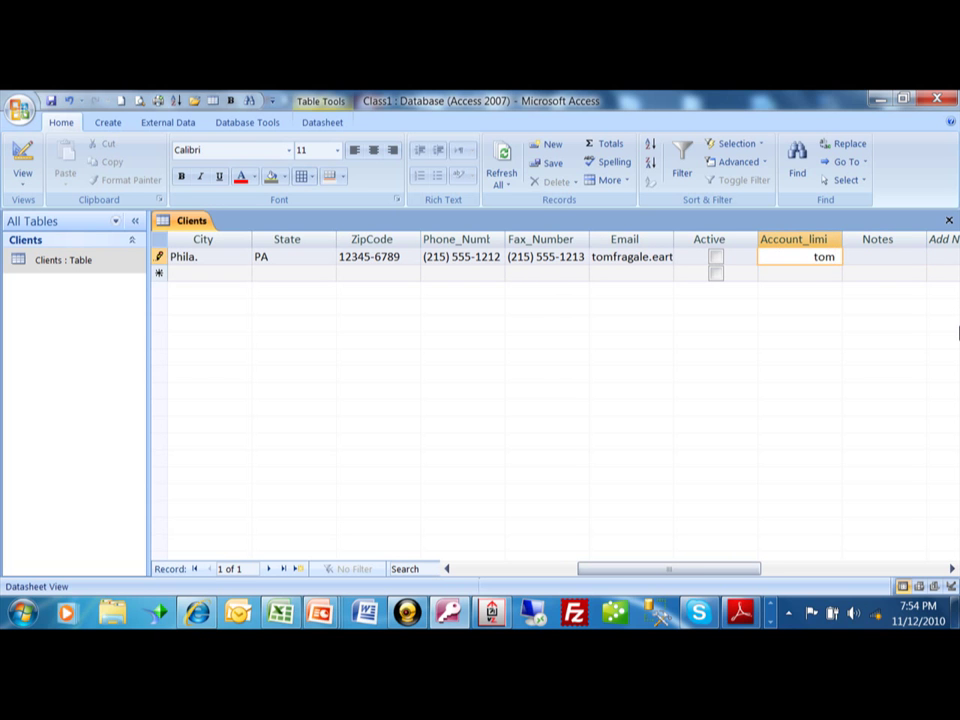
pyautogui.press('Tab')
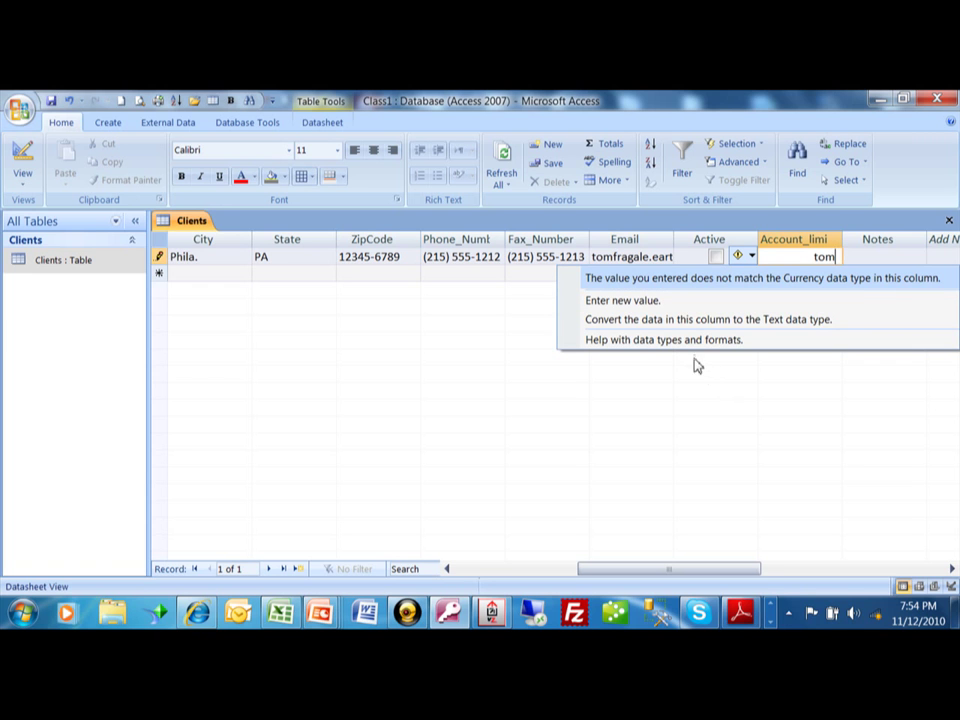
pyautogui.click(668, 312)
pyautogui.write('20000')
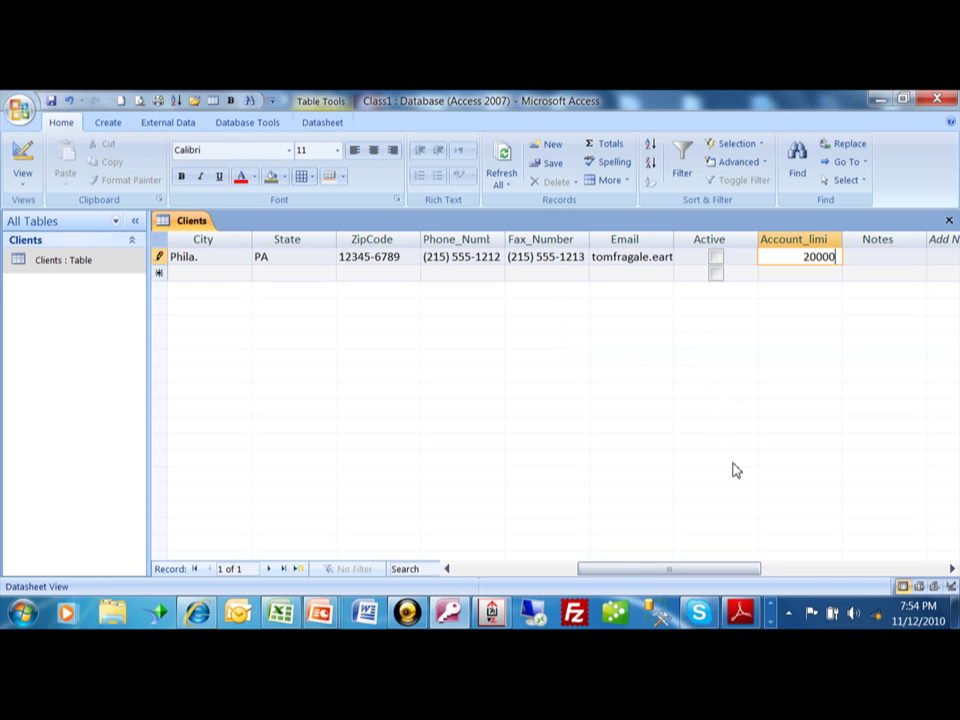
pyautogui.press('Tab')
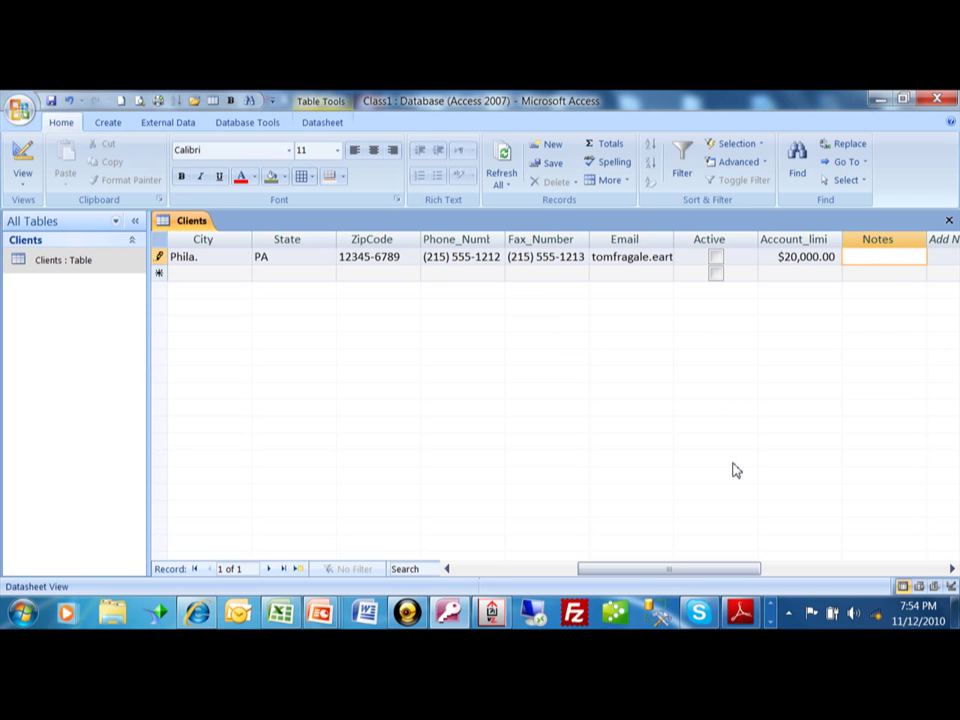
# Enter 'This contains notes.' in Notes, fixing a typo, and commit the first record
pyautogui.write('The')
pyautogui.press('BackSpace')
pyautogui.write('is')
pyautogui.write('contains n')
pyautogui.write('otes.')
pyautogui.press('Tab')
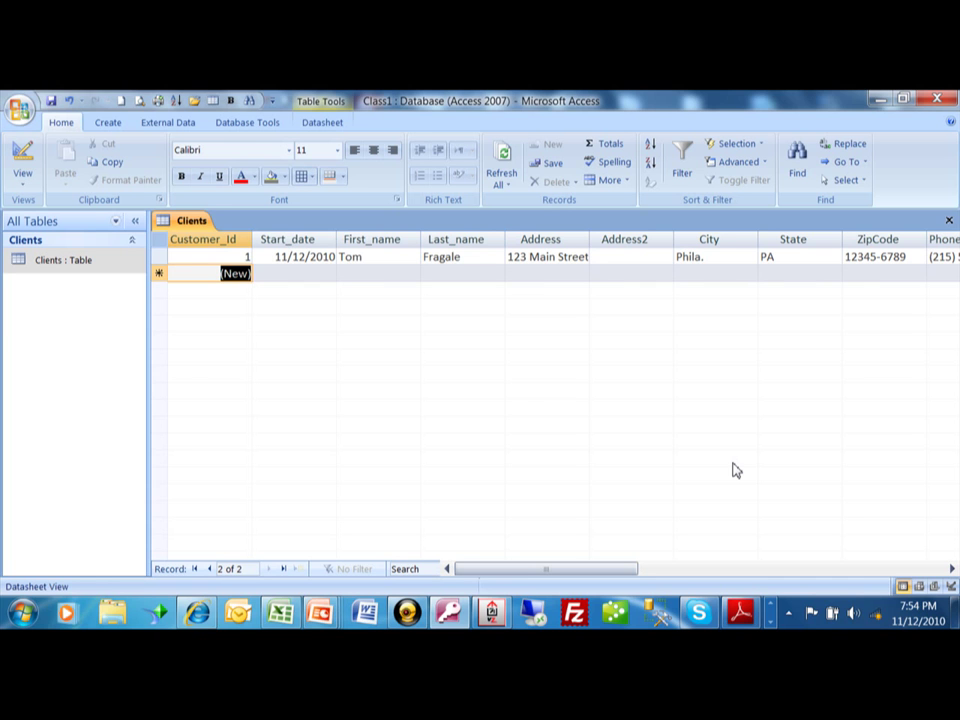
# Pick November 13, 2010 from the calendar as the new record's Start_date
pyautogui.press('Tab')
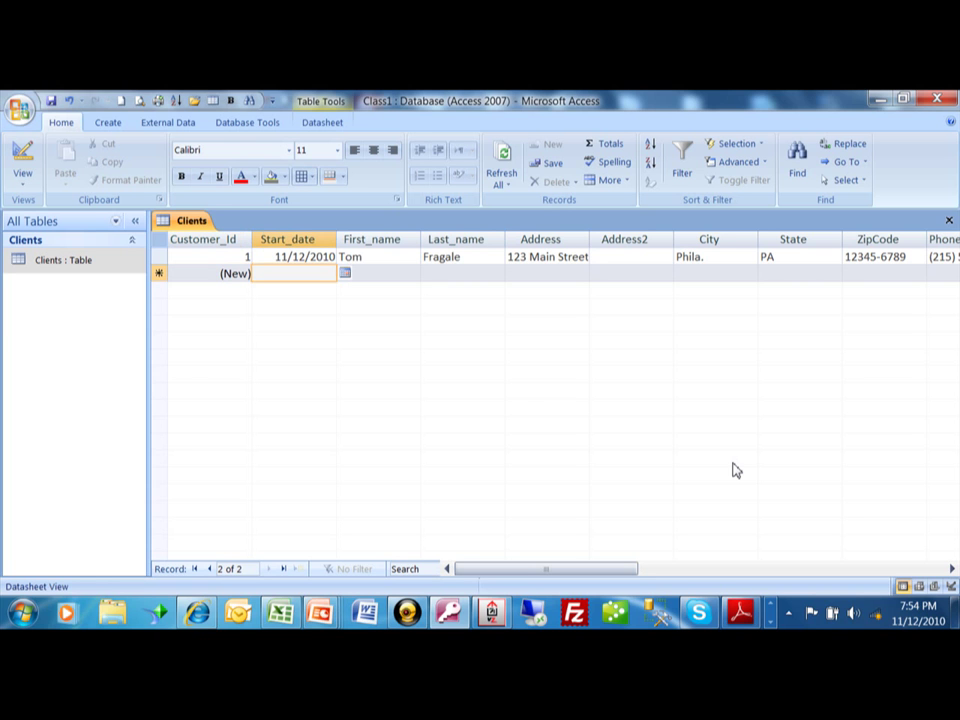
pyautogui.click(345, 274)
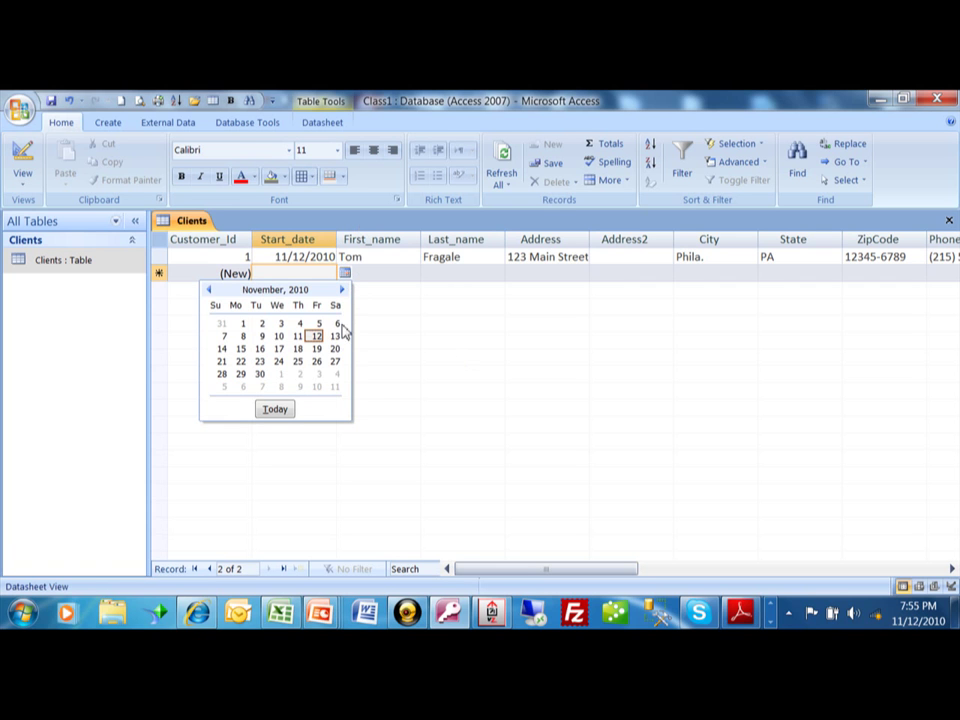
pyautogui.click(336, 336)
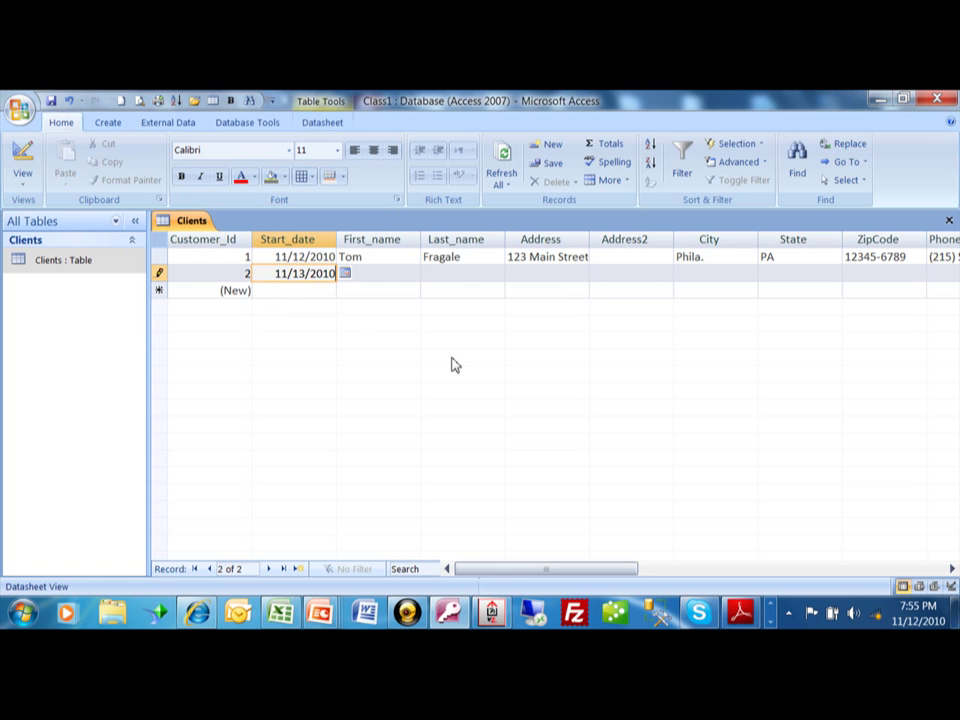
pyautogui.press('Tab')
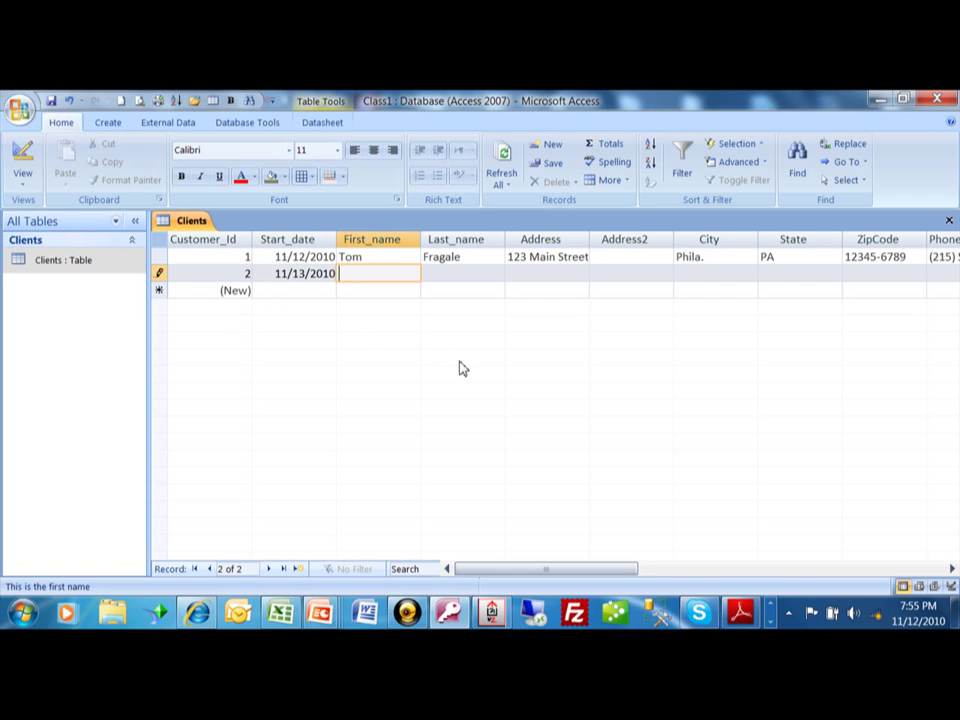
# Enter the second client's first name, last name and street address
pyautogui.press('Tab')
pyautogui.press('Tab')
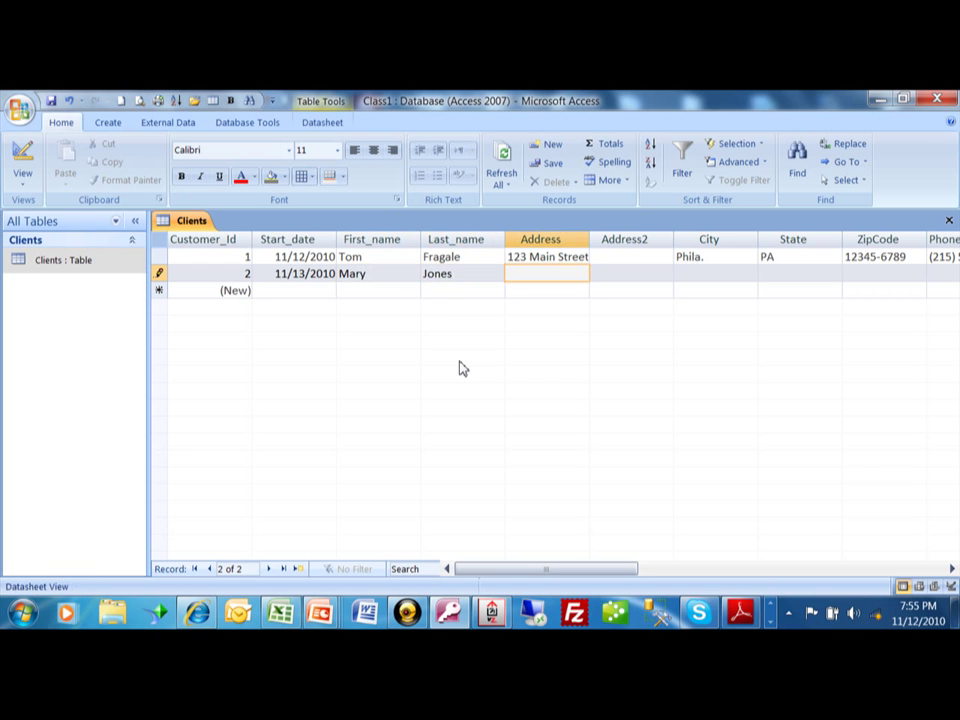
pyautogui.press('Tab')
pyautogui.press('Tab')
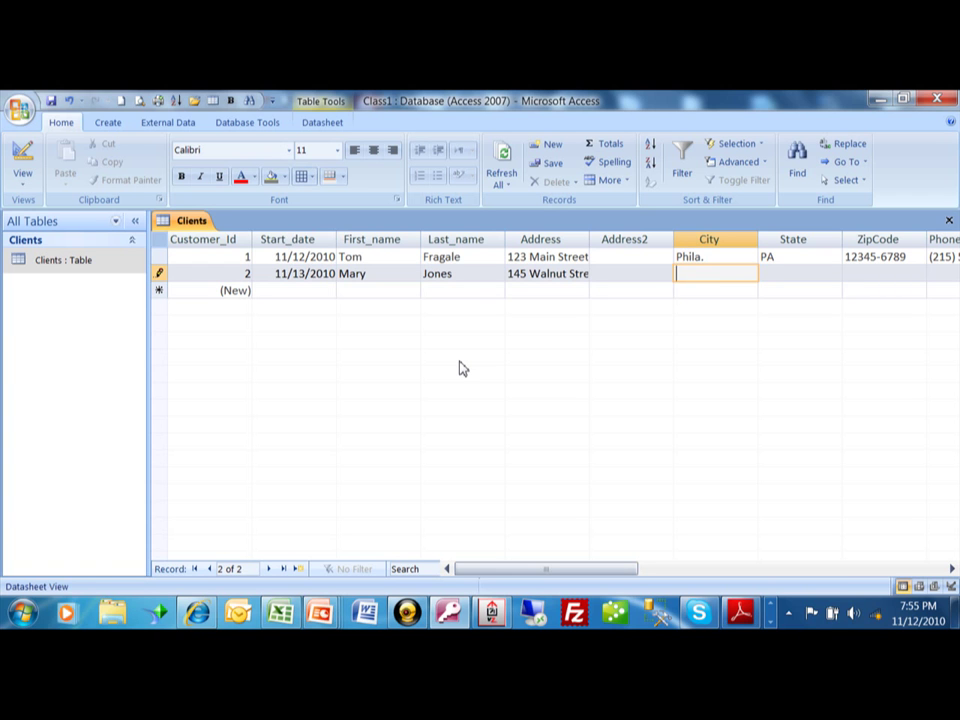
# Copy city and state from the record above with Ctrl+', skipping ZIP and contact fields
pyautogui.hotkey('ctrl', "'")
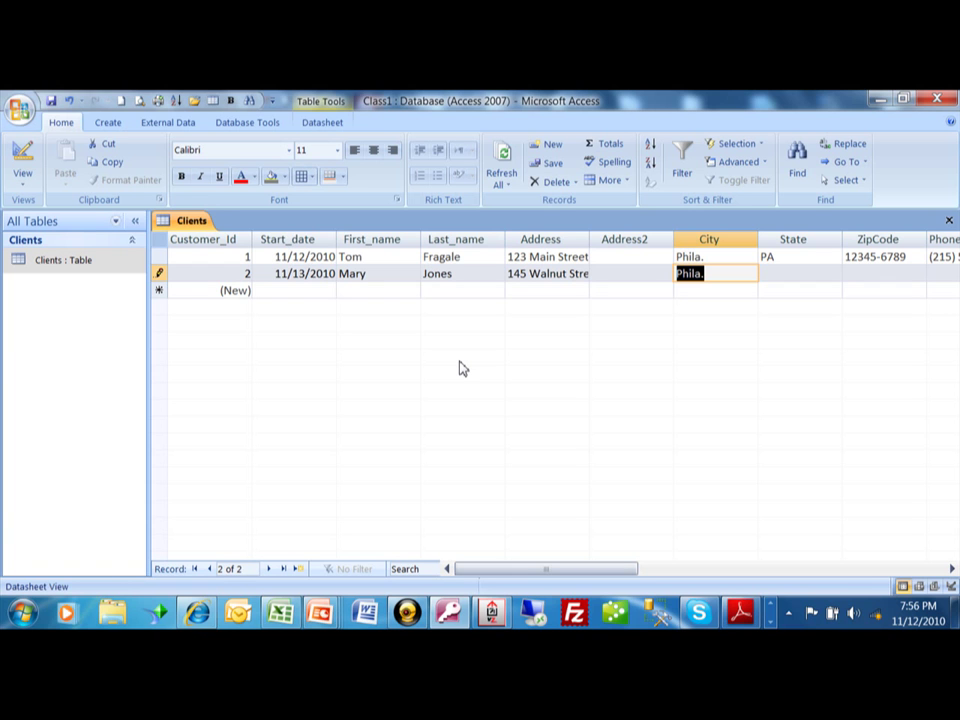
pyautogui.press('Tab')
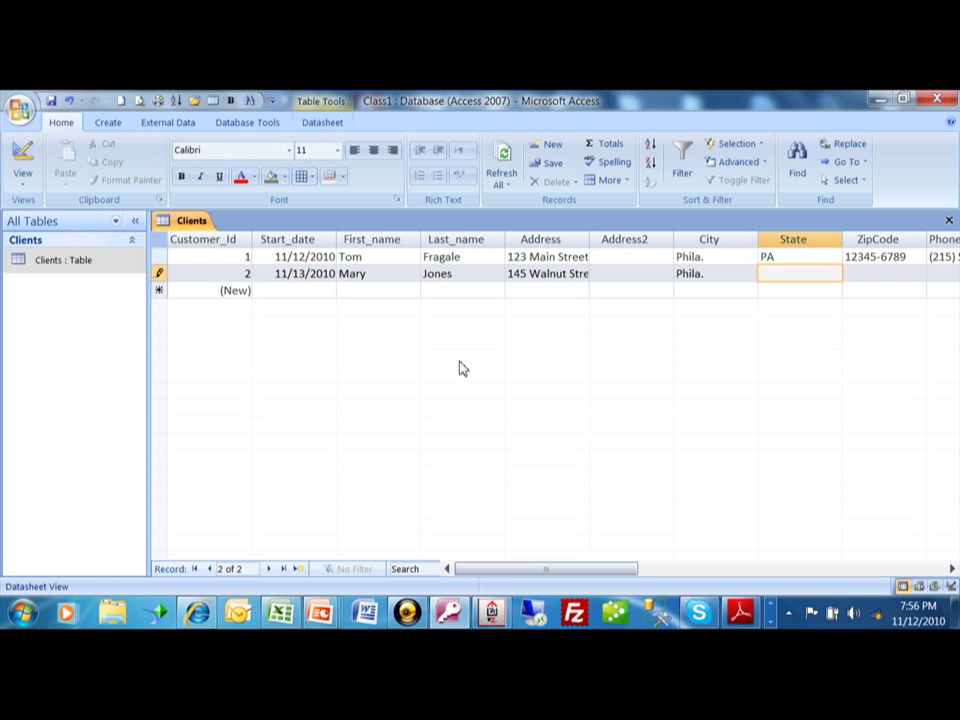
pyautogui.hotkey('ctrl', "'")
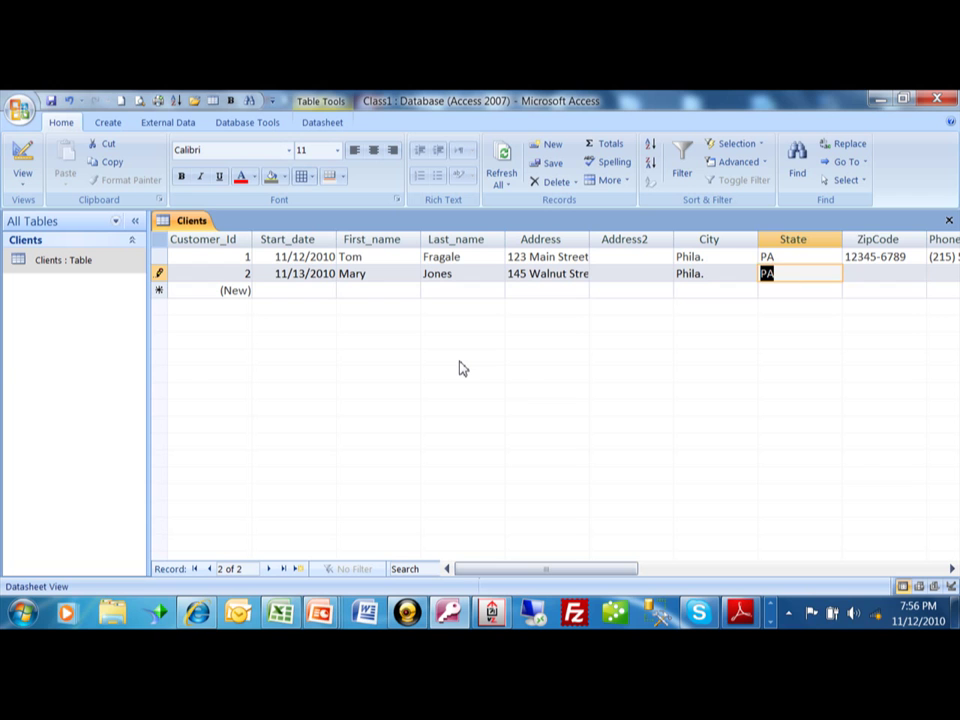
pyautogui.press('Tab')
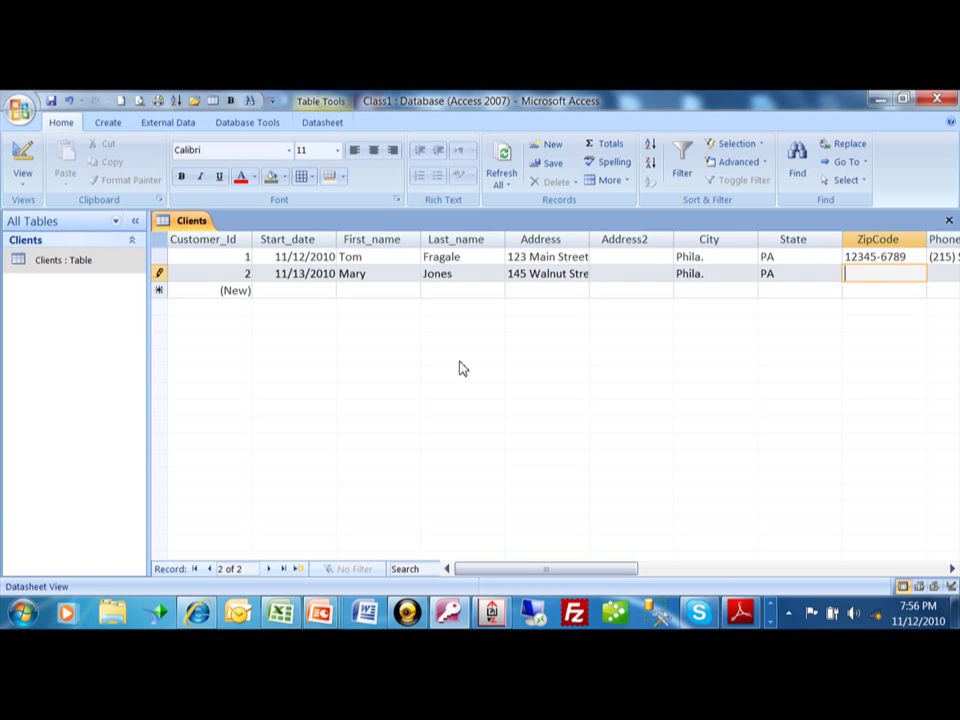
pyautogui.press('Tab')
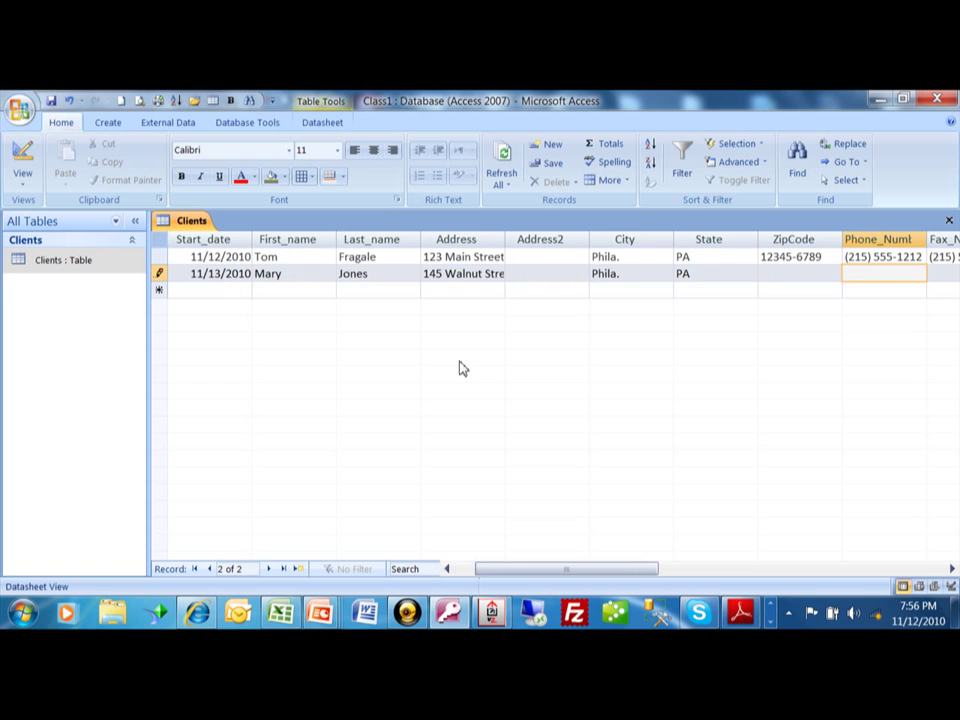
pyautogui.press('Tab')
pyautogui.press('Tab')
pyautogui.press('Tab')
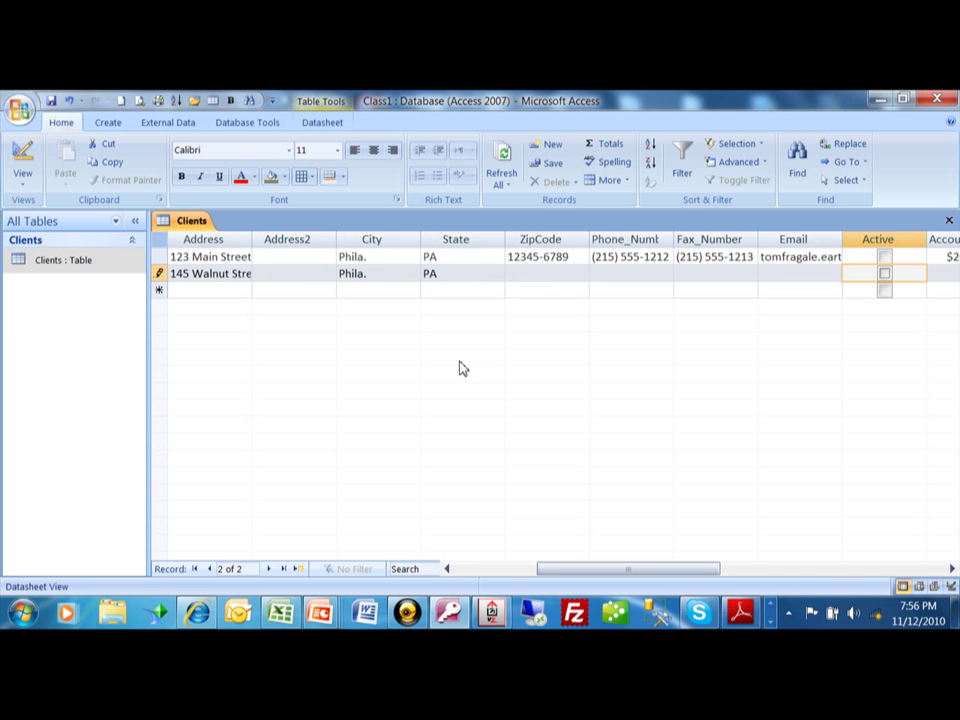
# Leave Active, Account_limit and Notes blank and commit the second record
pyautogui.press('Tab')
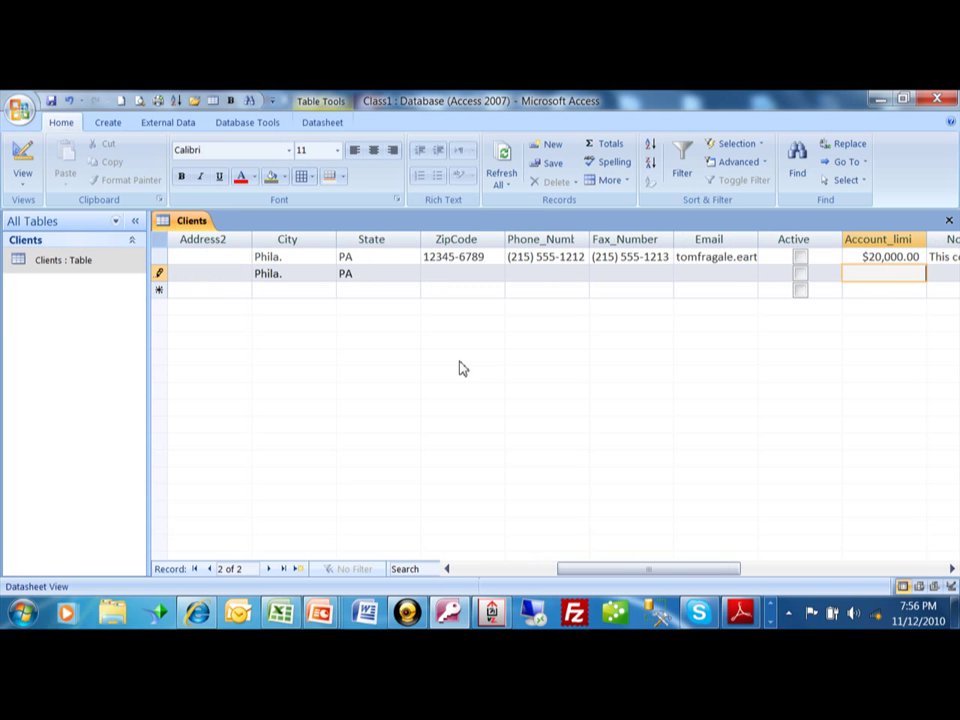
pyautogui.press('Tab')
pyautogui.press('Tab')
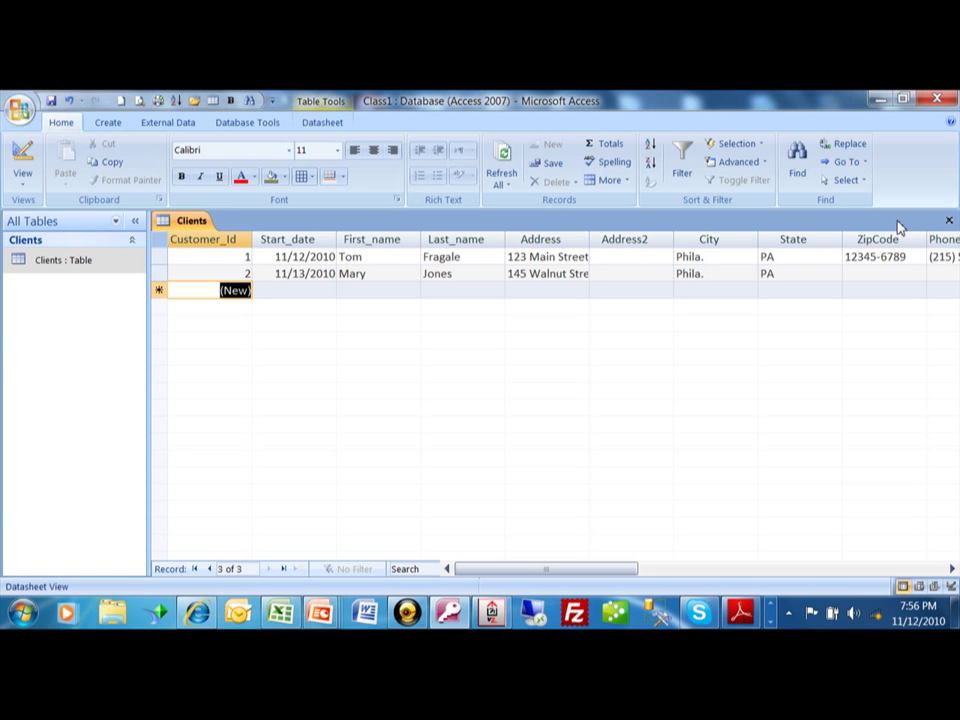
# Close the Clients datasheet so the Class1 database shows no open objects
pyautogui.click(949, 221)
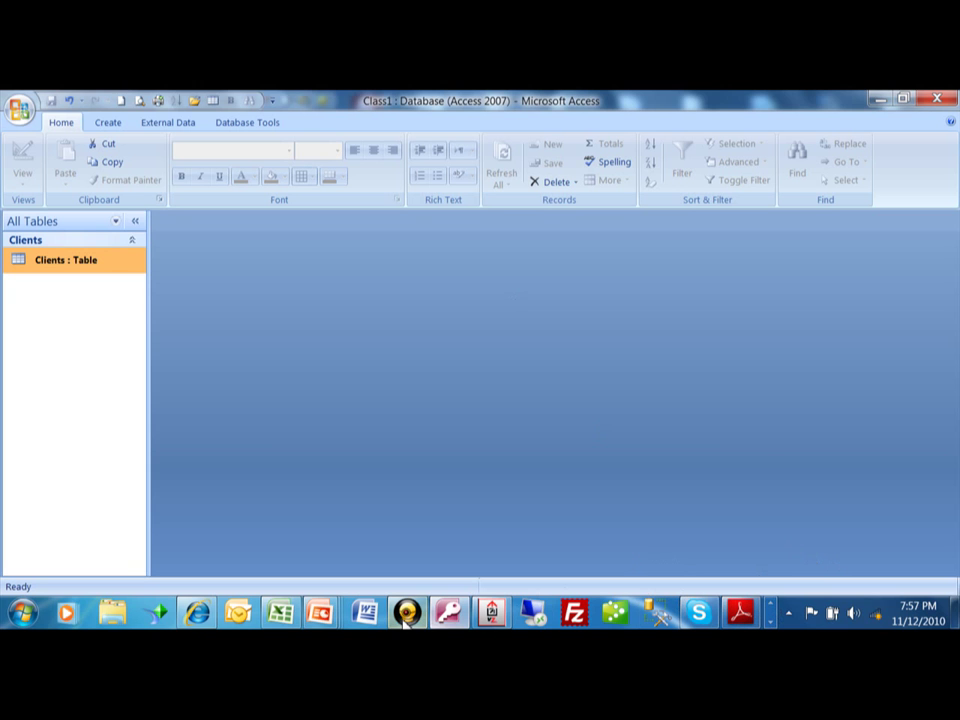
pyautogui.click(521, 610)
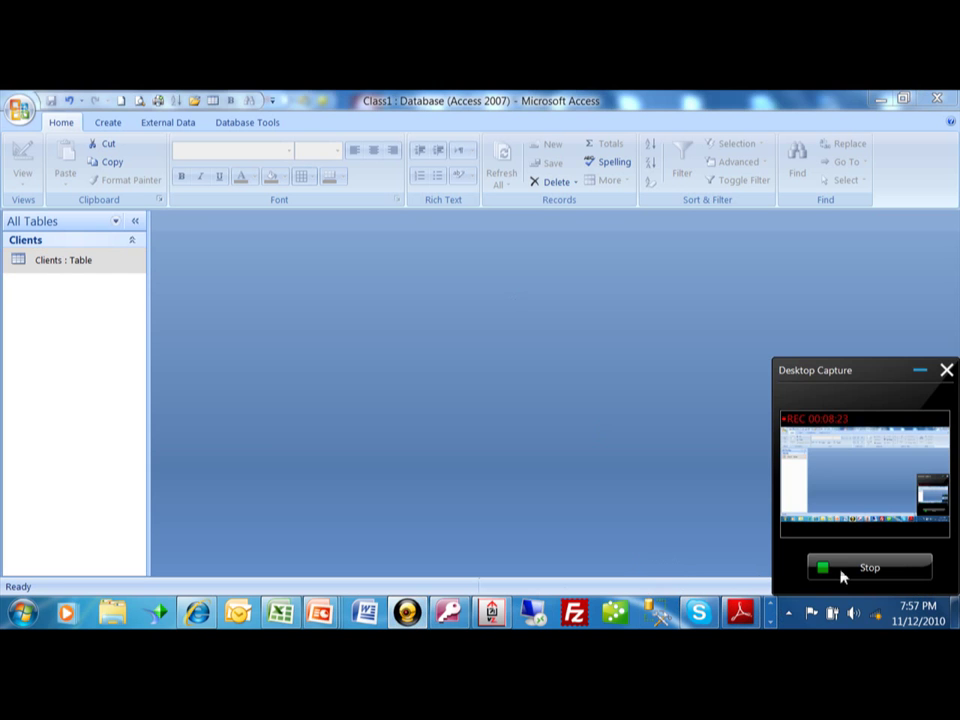